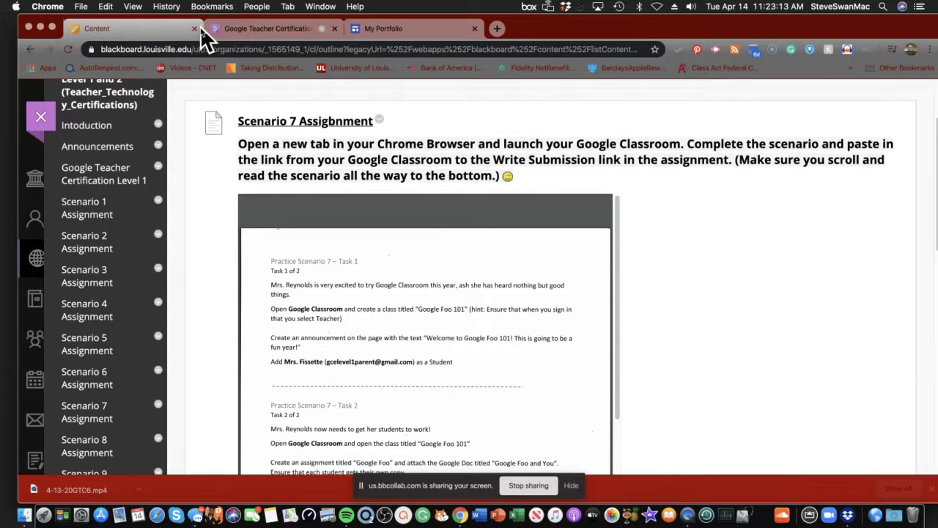
Step: Switch to the My Portfolio tab to bring up the site in the Google Sites editor
click(388, 33)
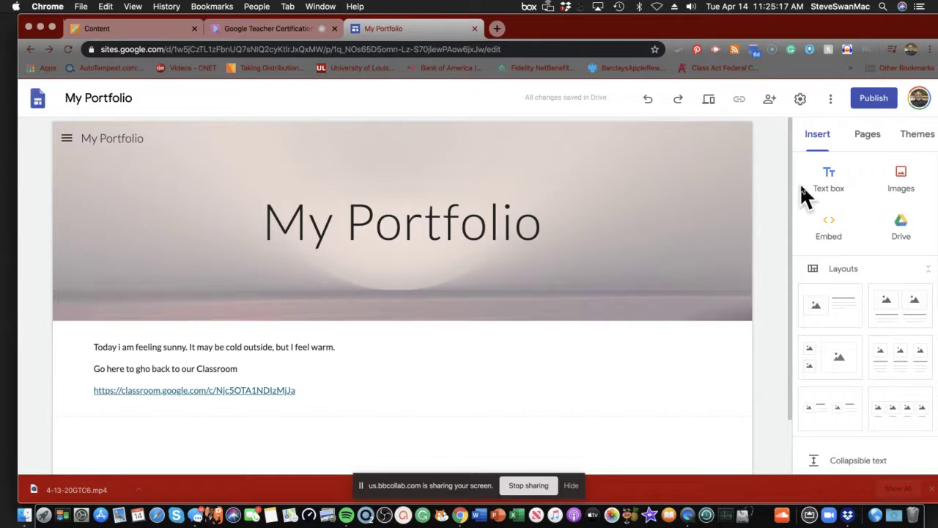
Step: Expand the Vacation page in the Pages list and bring up the Publish to the web dialog
click(867, 139)
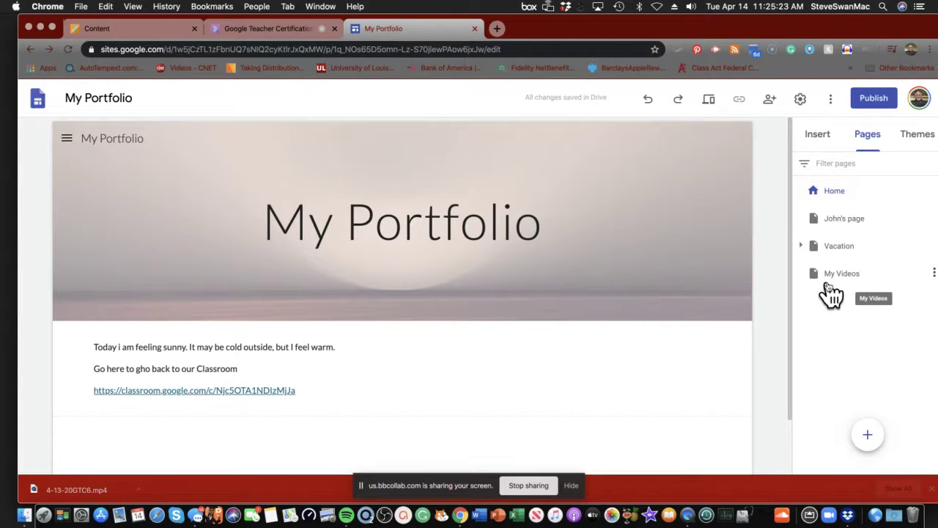
click(802, 246)
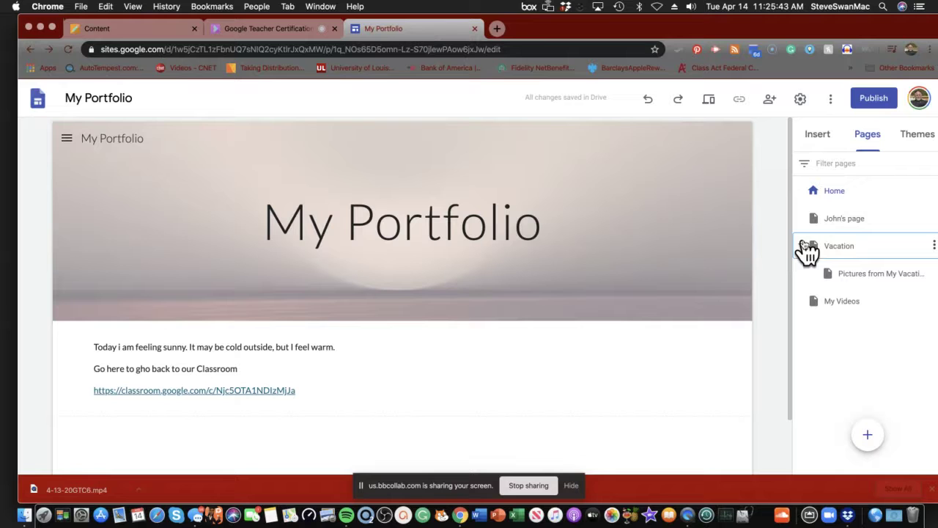
click(877, 100)
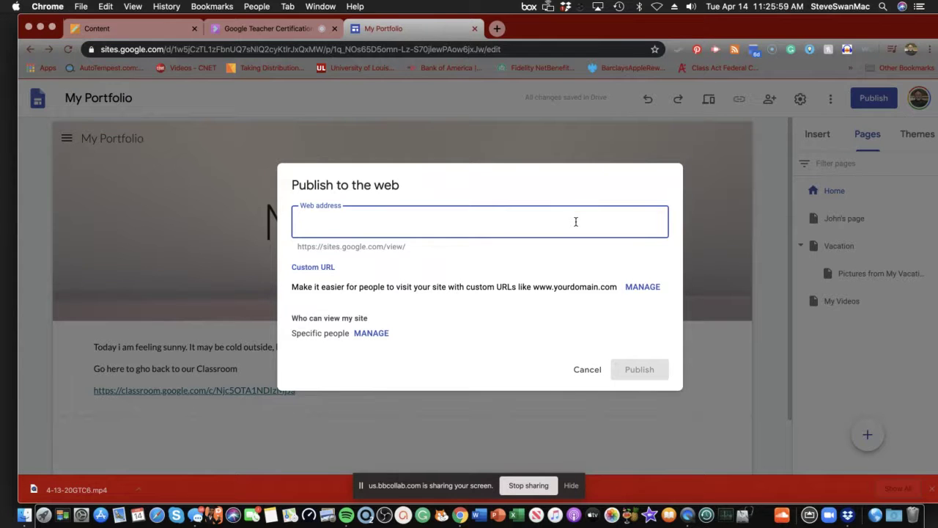
Step: Publish My Portfolio at the web address 'swanmyportfolio', after checking the custom URL settings
text(swanmy)
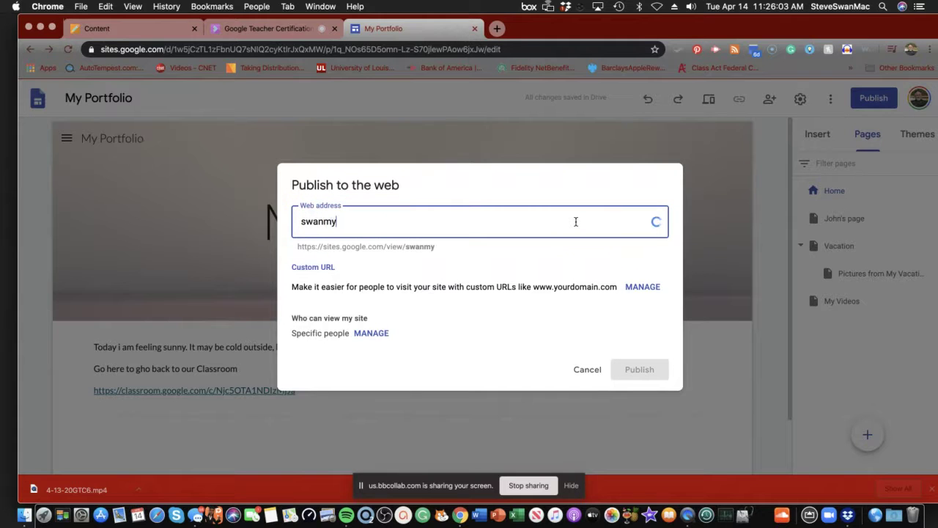
text(portfolio)
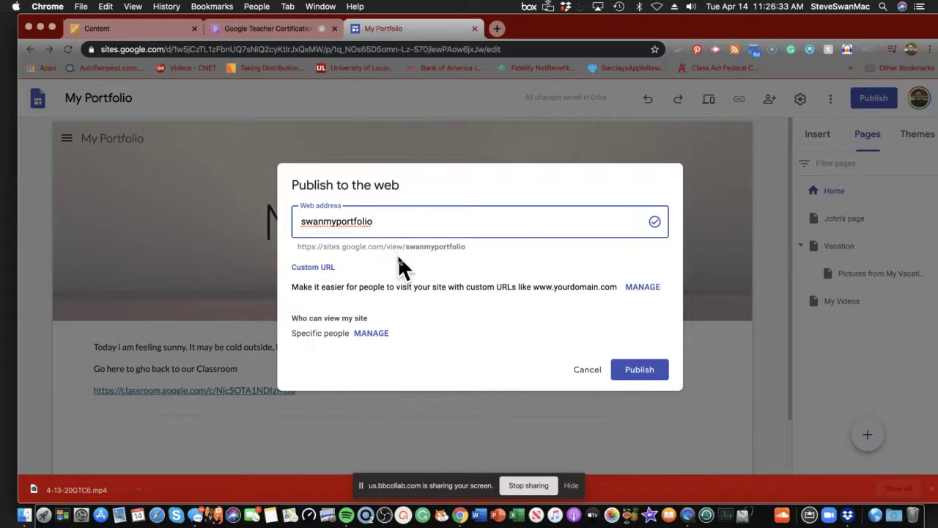
click(631, 369)
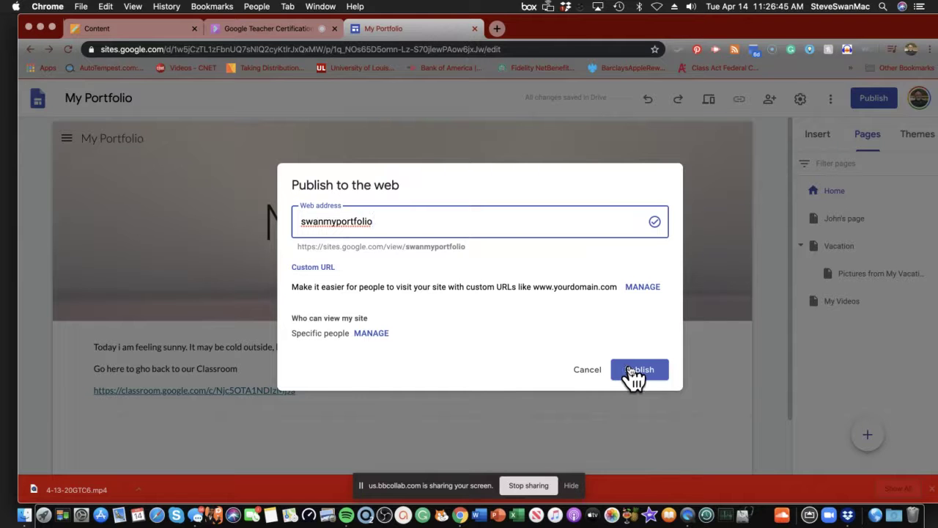
click(636, 289)
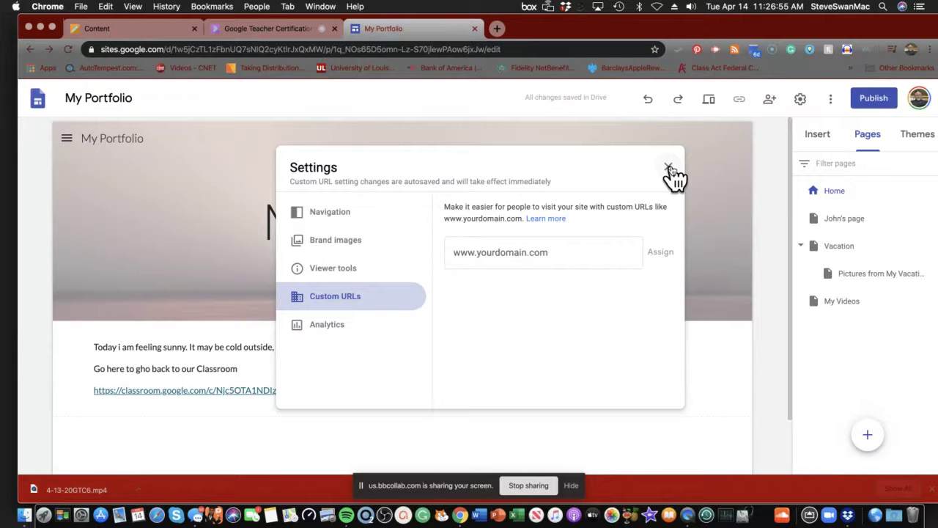
click(669, 169)
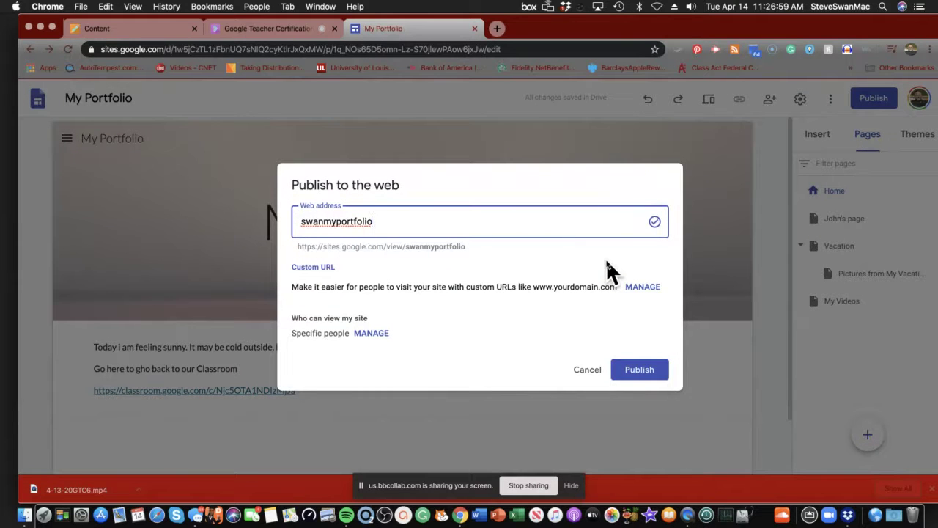
click(638, 373)
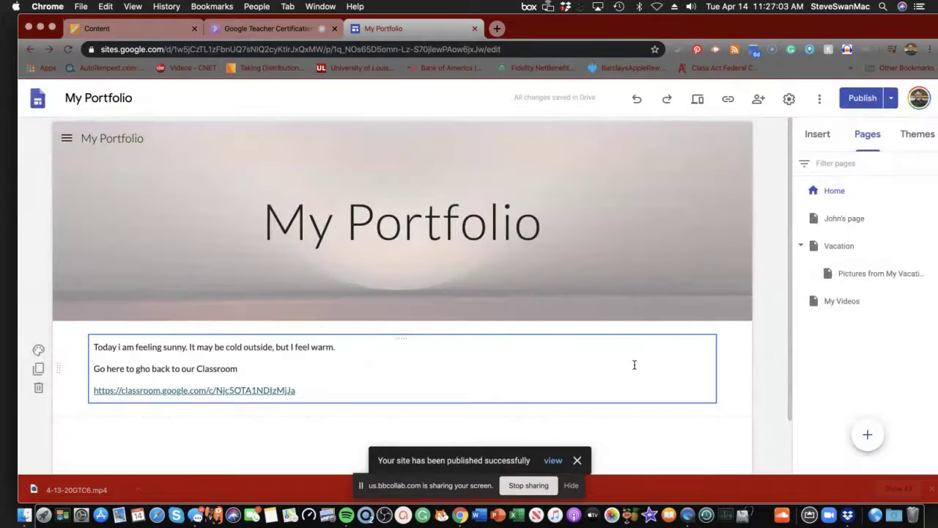
Step: Copy the published site link and preview My Portfolio as visitors see it
click(730, 101)
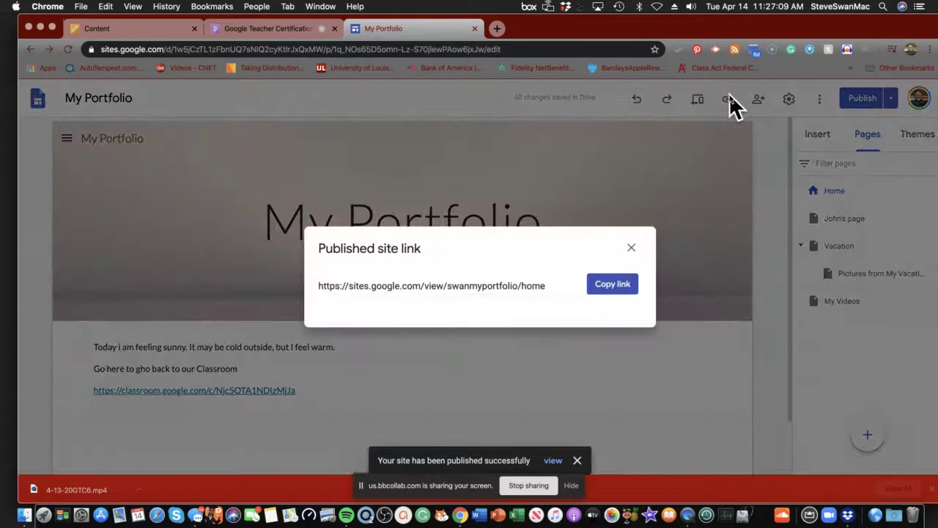
click(614, 284)
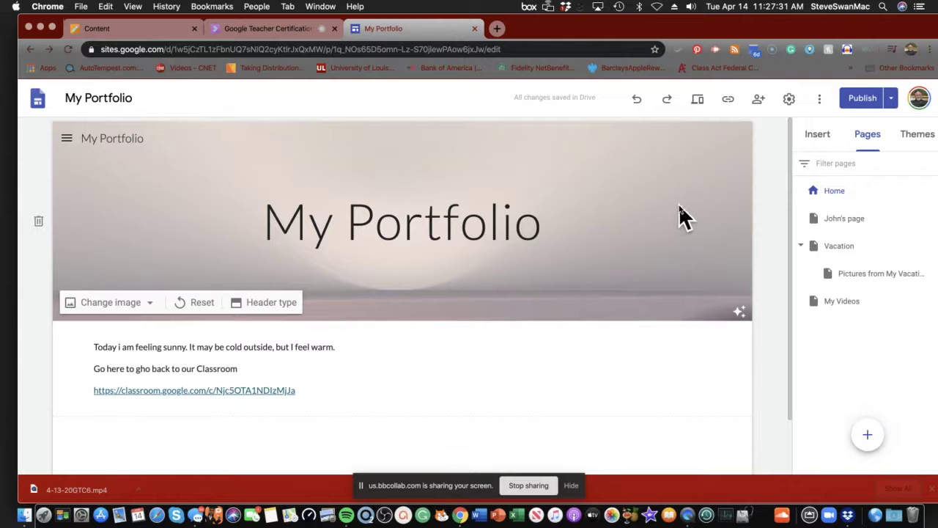
click(697, 107)
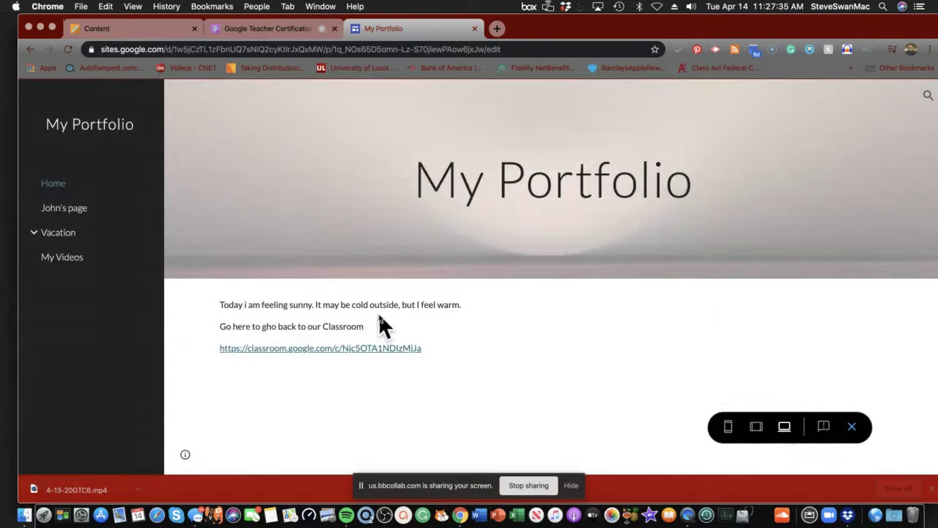
Step: Follow the portfolio's Classroom link and test the posted swantest site link, which gives a 404 error
click(337, 349)
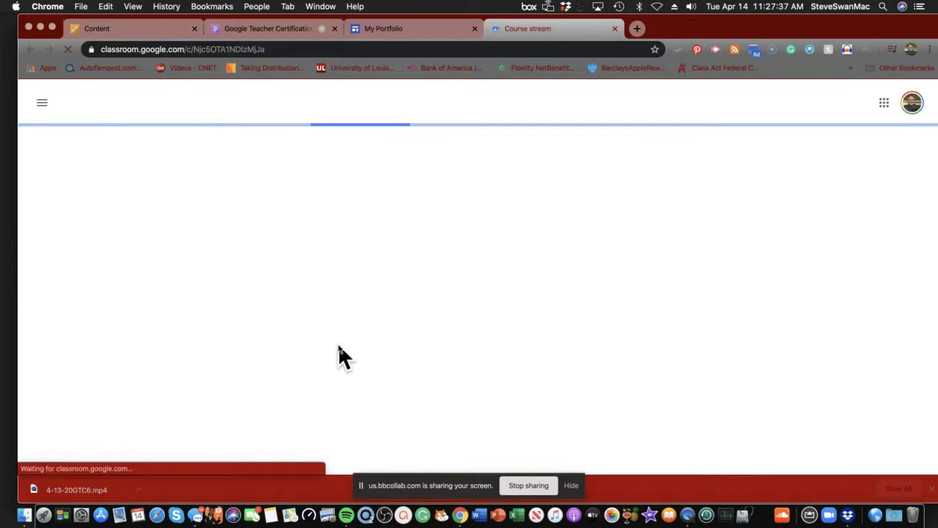
scroll(341, 359, down, 3)
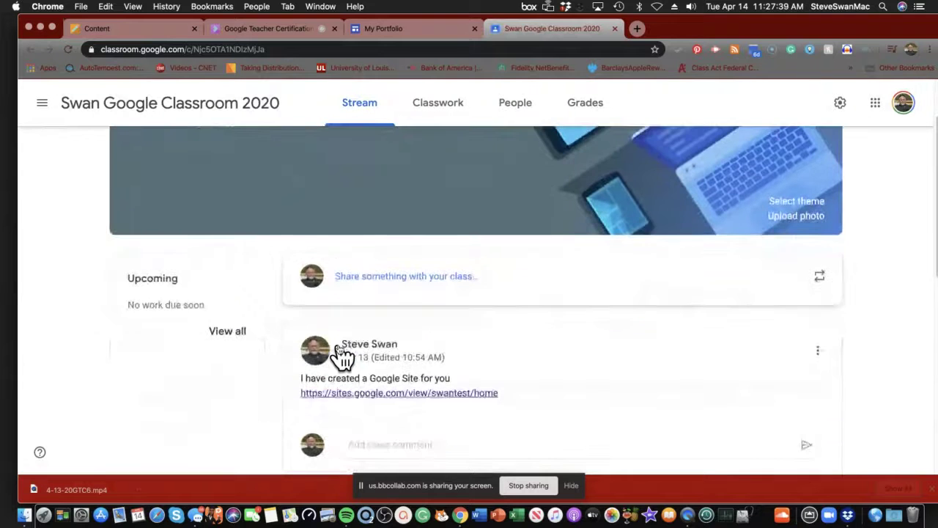
click(352, 354)
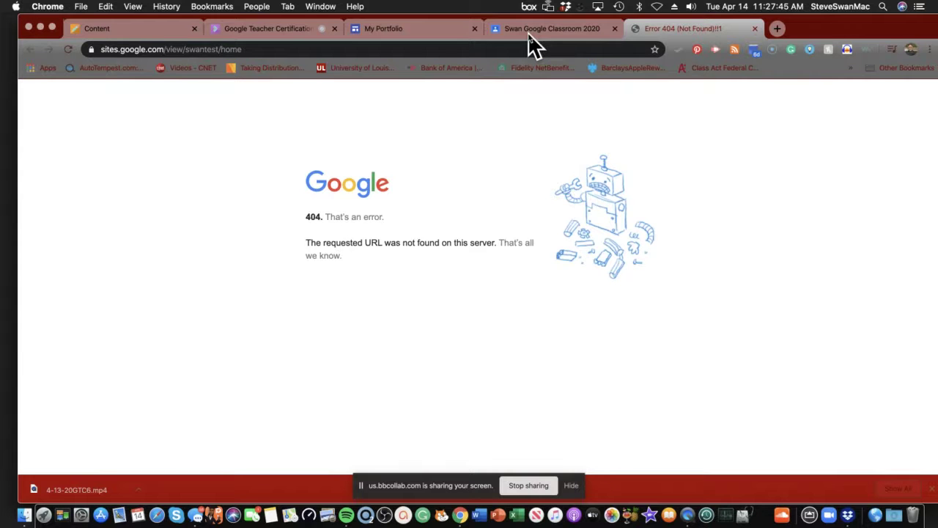
click(566, 31)
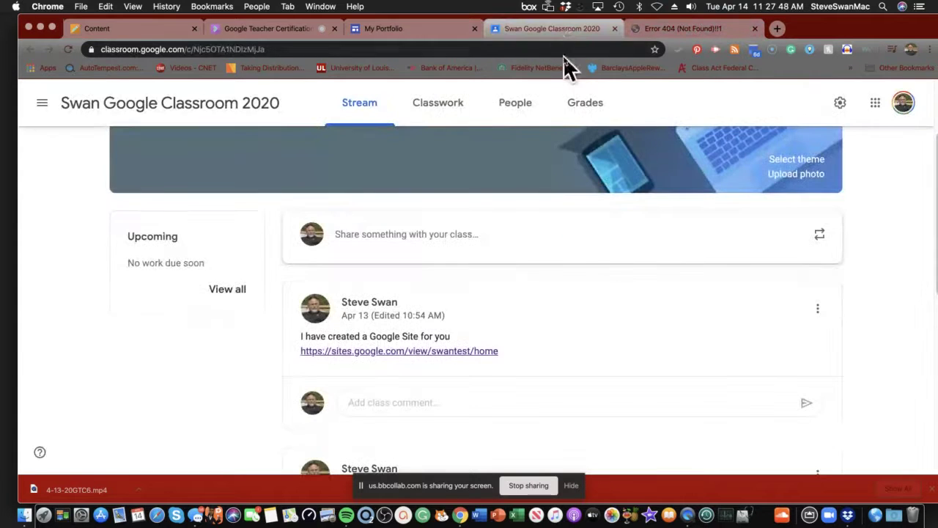
click(429, 32)
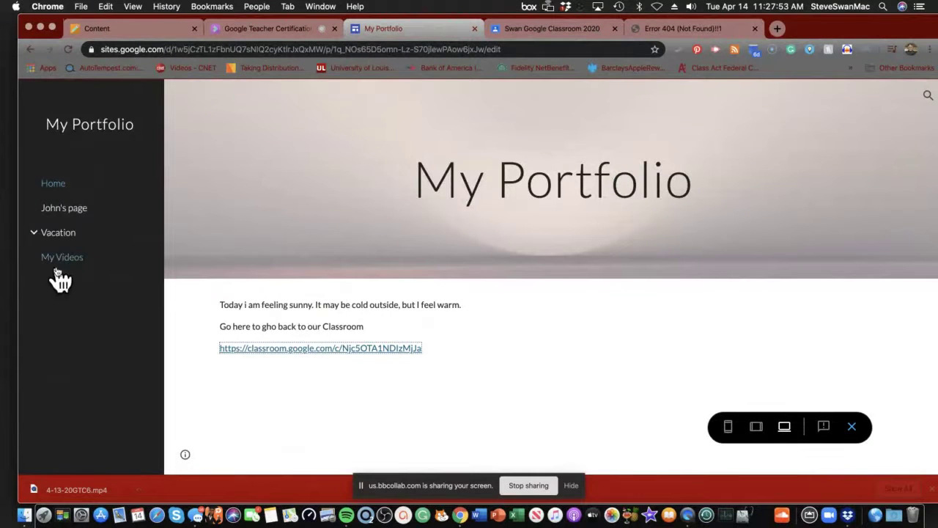
Step: Check Vacation in preview, exit preview, and copy the published swanmyportfolio site link
click(33, 236)
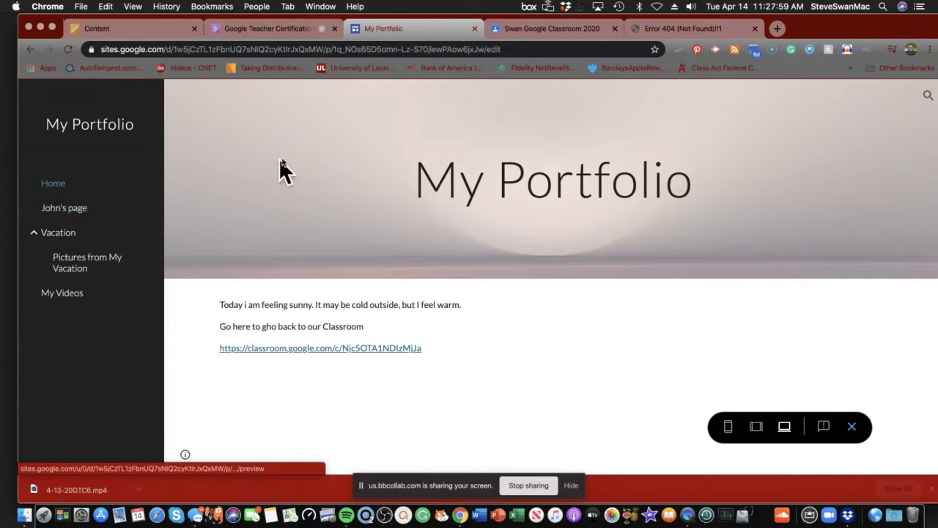
drag(790, 32, 775, 48)
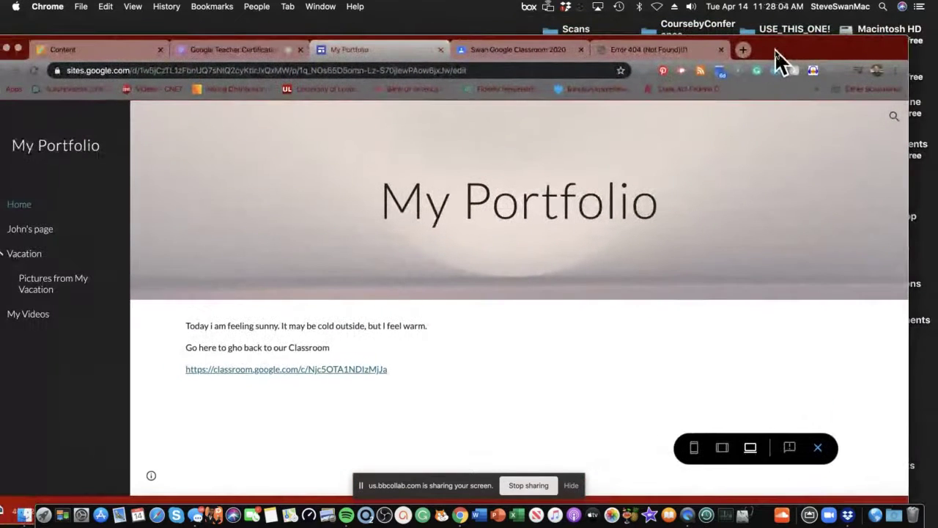
click(819, 449)
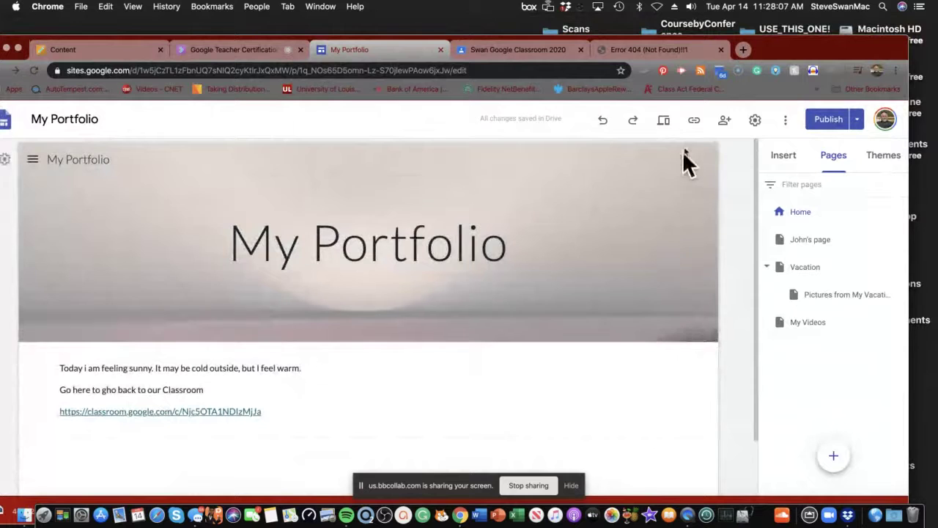
click(695, 123)
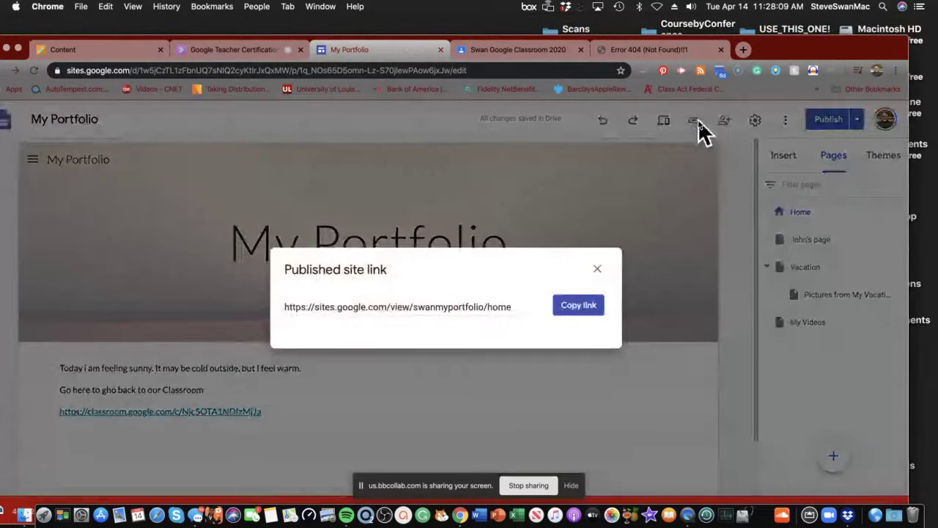
click(578, 308)
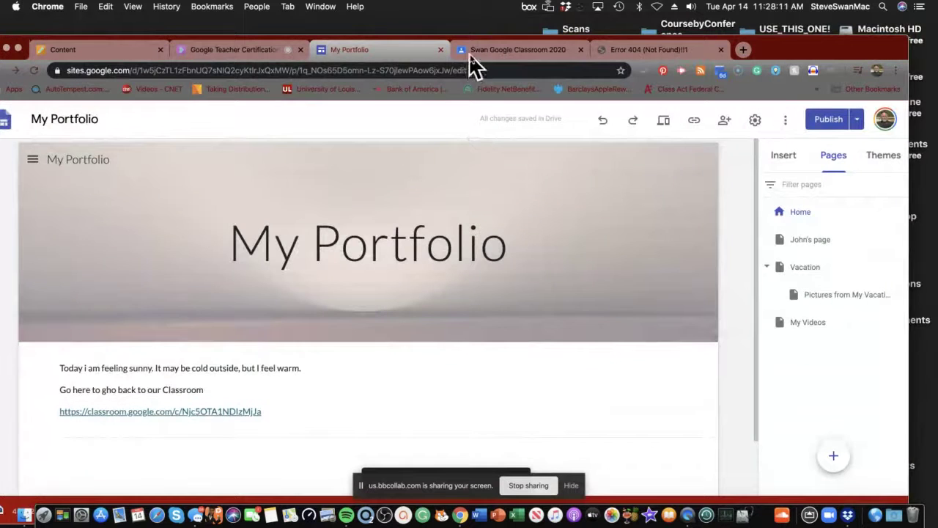
click(479, 53)
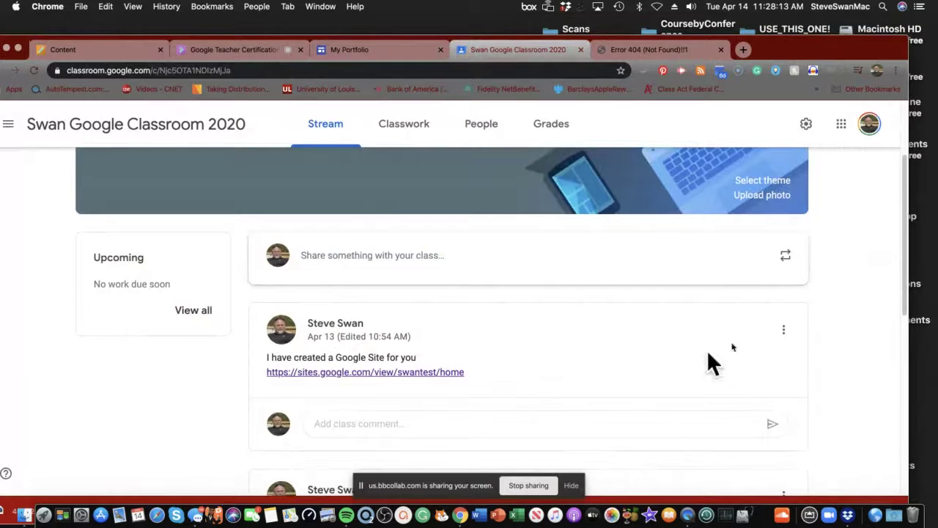
Step: Edit the site announcement, replacing the broken link with the pasted swanmyportfolio address, and save
click(784, 331)
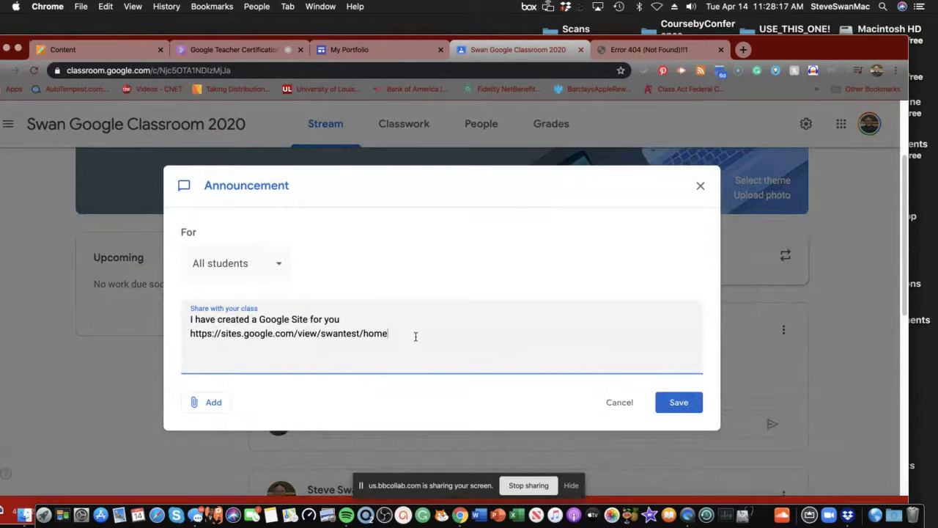
drag(387, 344, 181, 330)
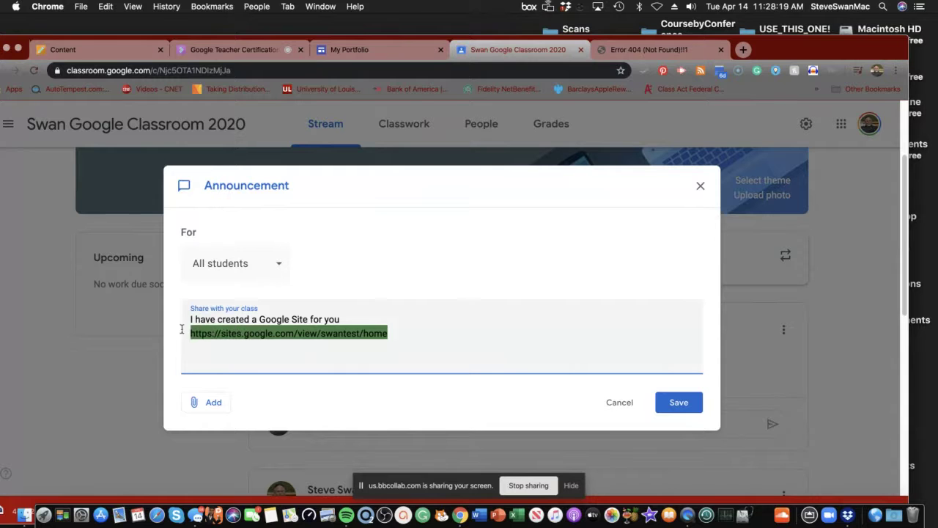
key(BackSpace)
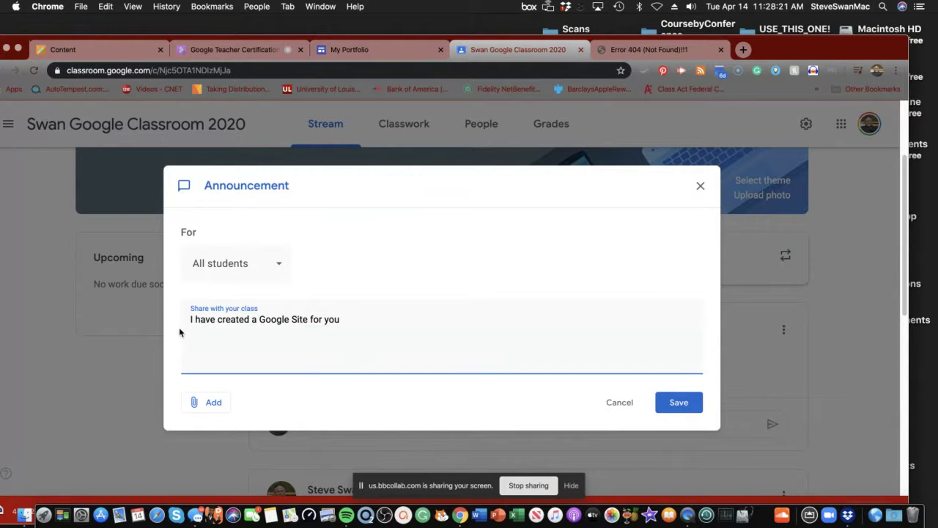
key(super+v)
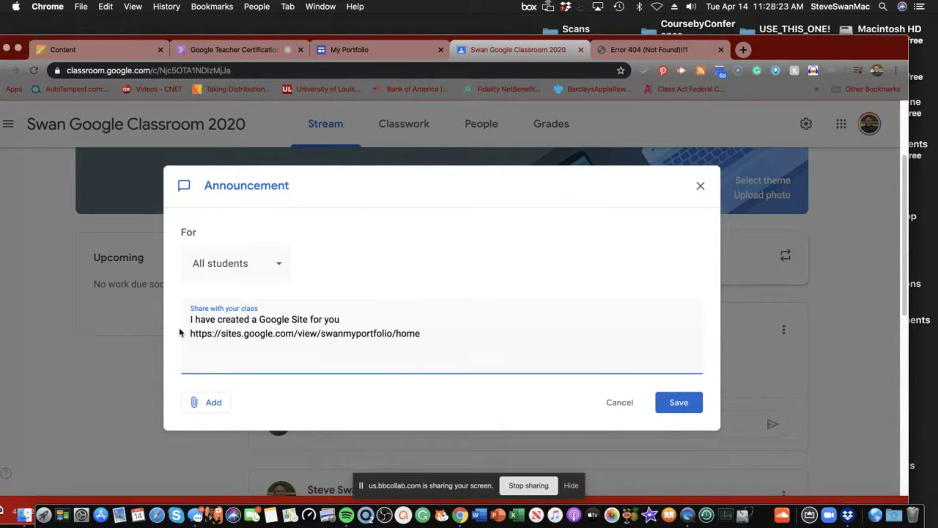
click(676, 402)
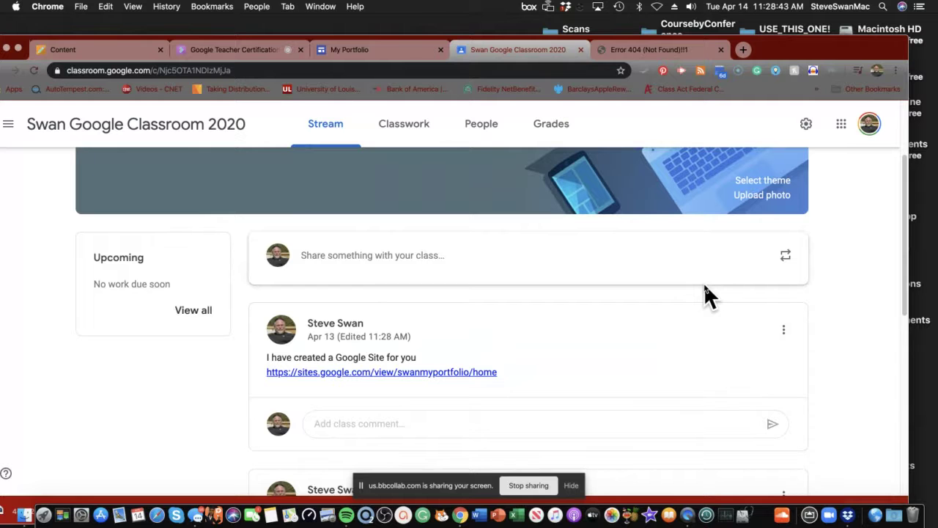
Step: Close the 404 tab, test the updated post link, and follow the portfolio's Classroom link back
click(722, 50)
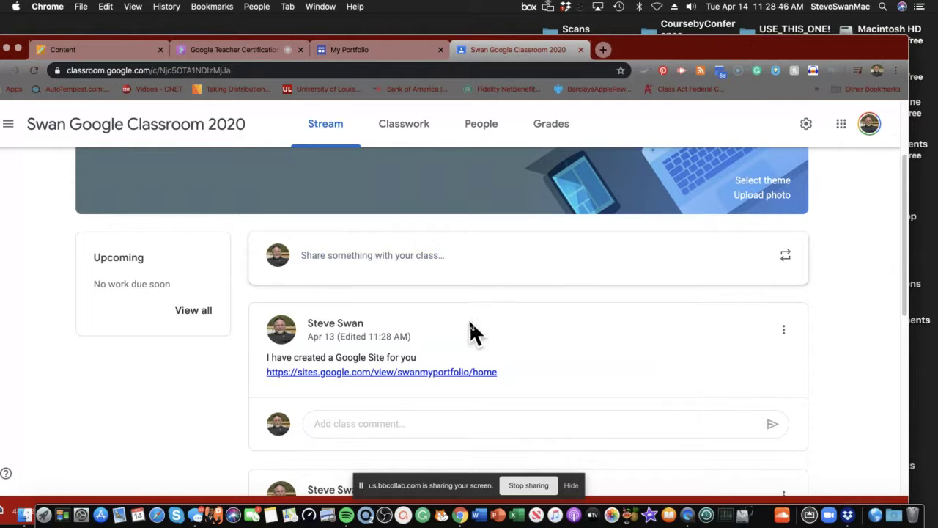
click(394, 373)
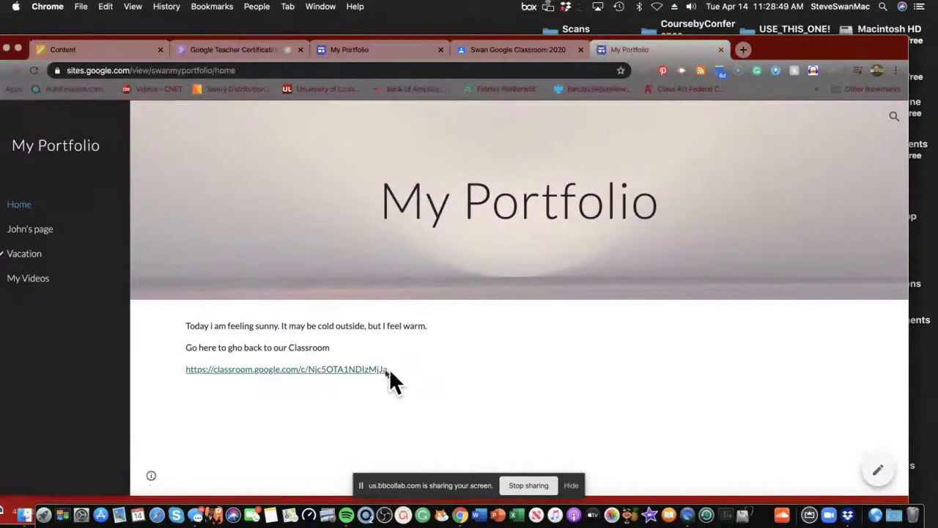
click(305, 369)
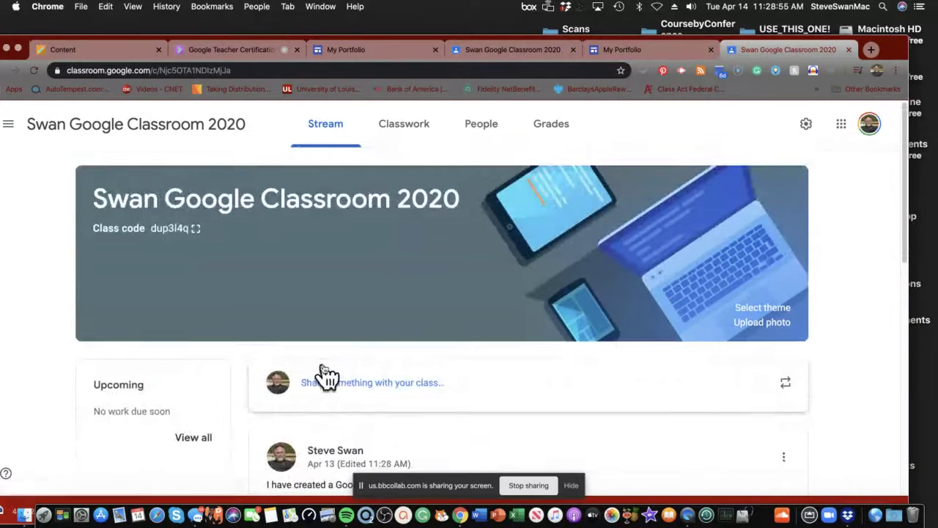
Step: Go to the Classwork page and launch the class Drive folder
click(415, 132)
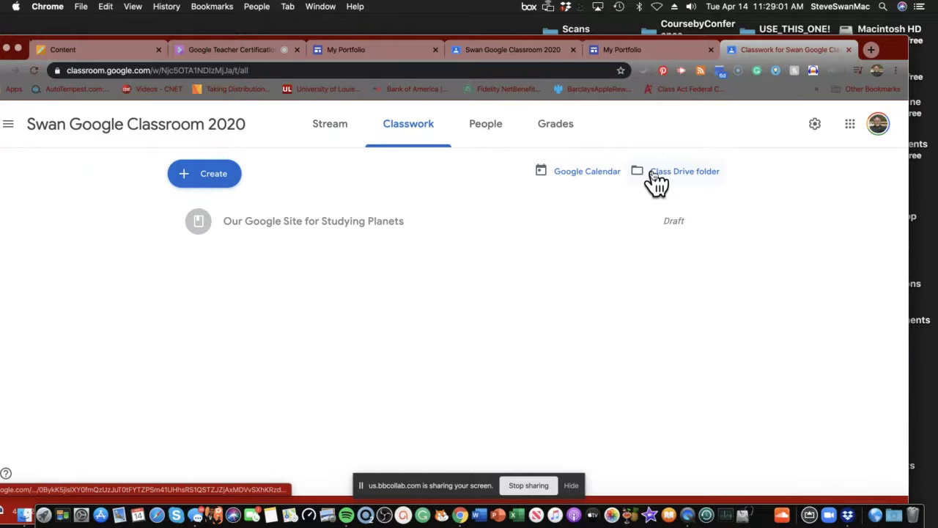
click(657, 180)
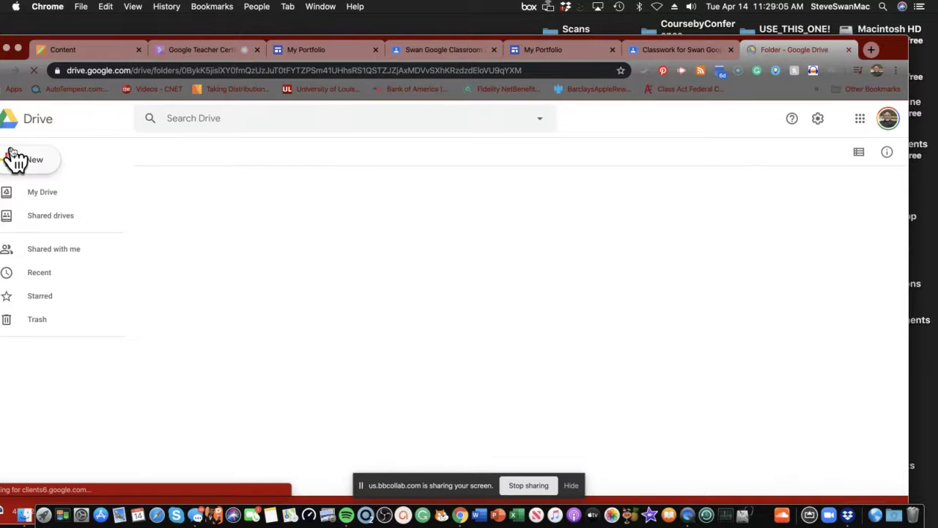
Step: Create a new Google Form in the shared Swan Google Classroom 2020 Drive folder
click(8, 161)
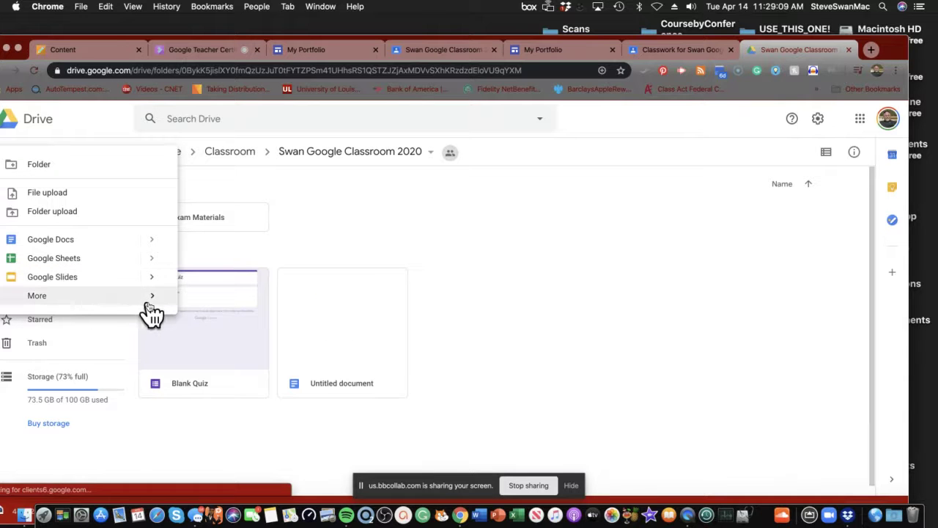
mouse_move(157, 301)
click(239, 308)
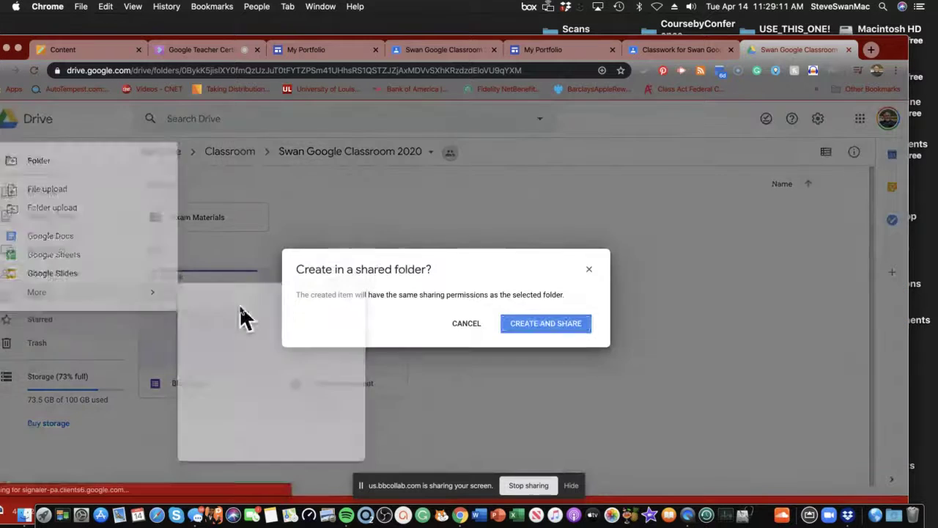
click(513, 331)
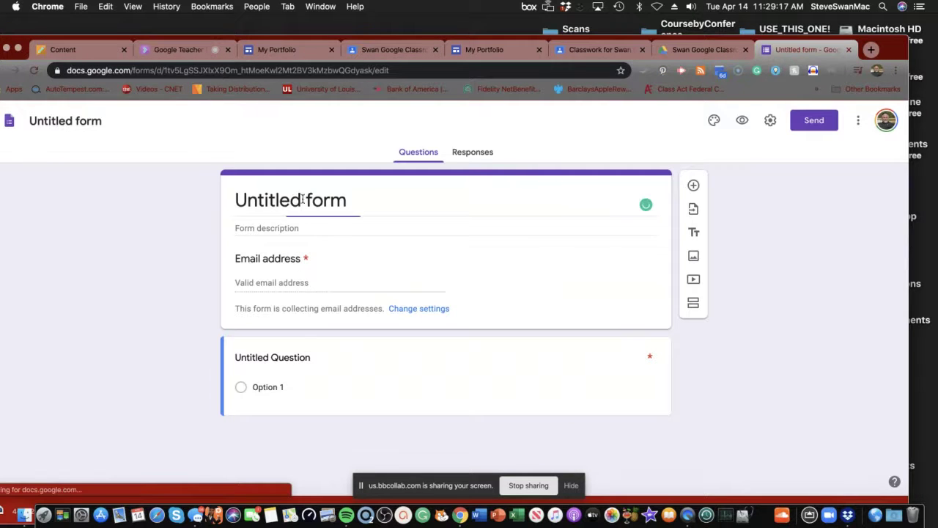
Step: Replace the form title with 'Comments'
drag(345, 199, 216, 195)
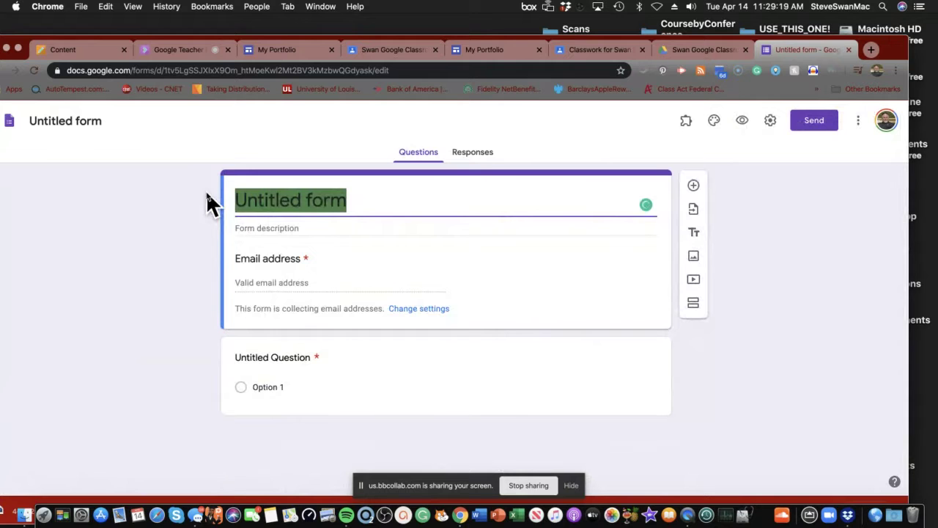
text(Comm)
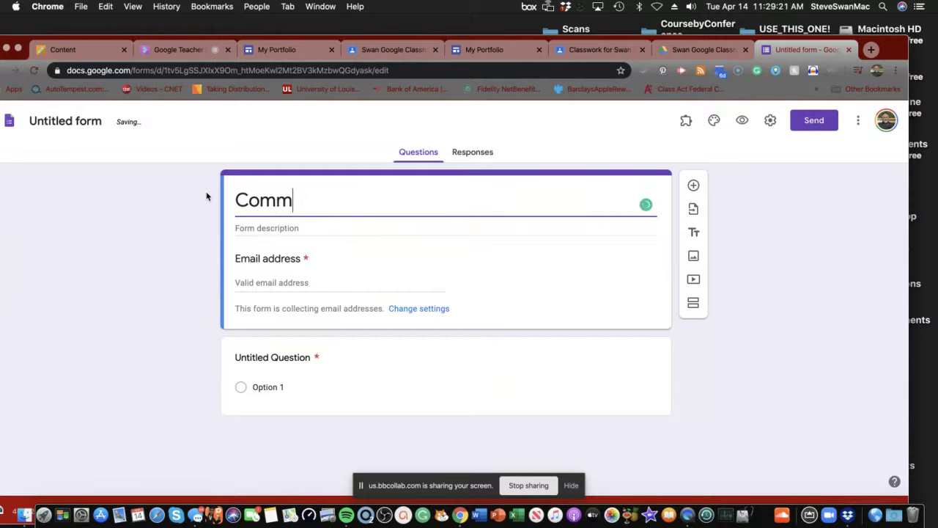
text(ents)
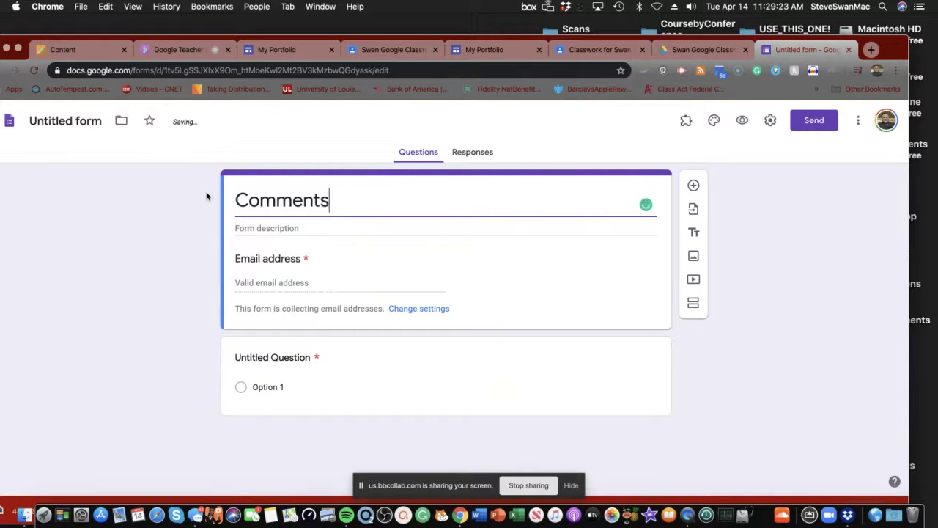
click(310, 289)
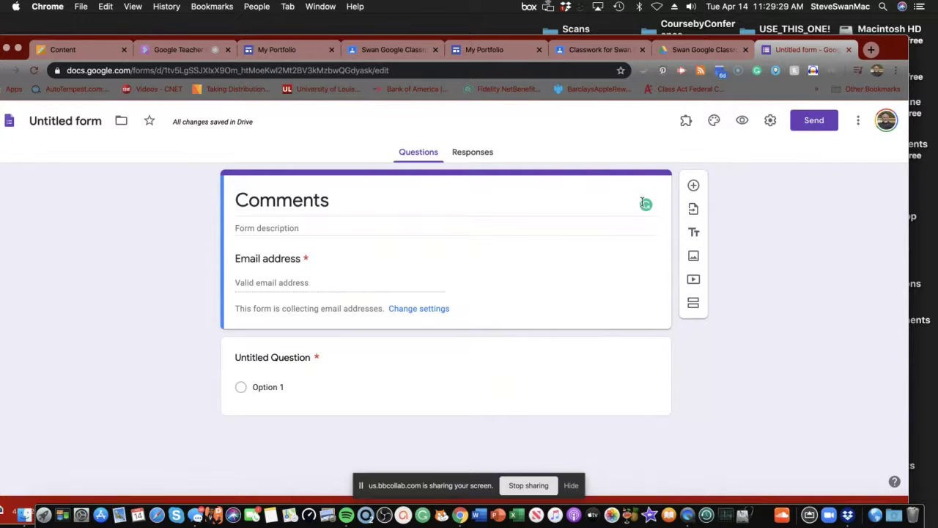
Step: Make the first question 'Leave Comments here' as a paragraph question
click(694, 186)
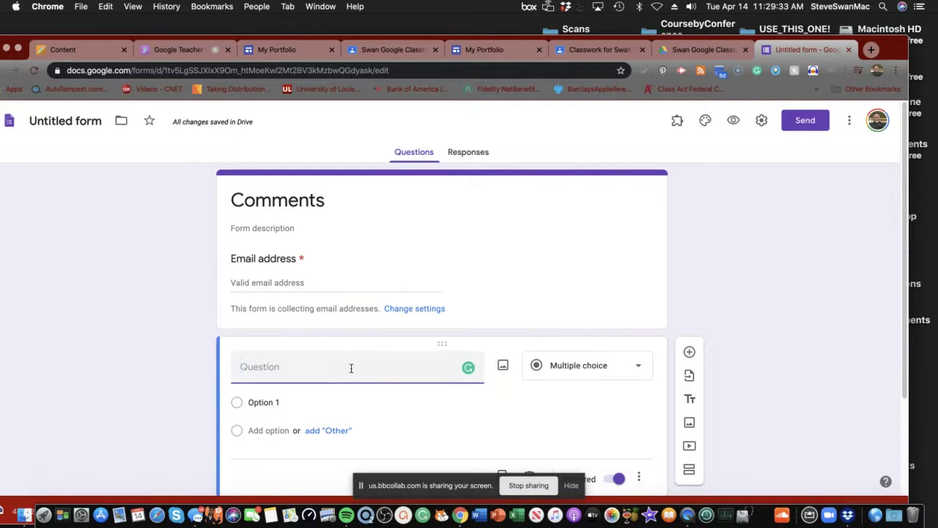
text(Leave)
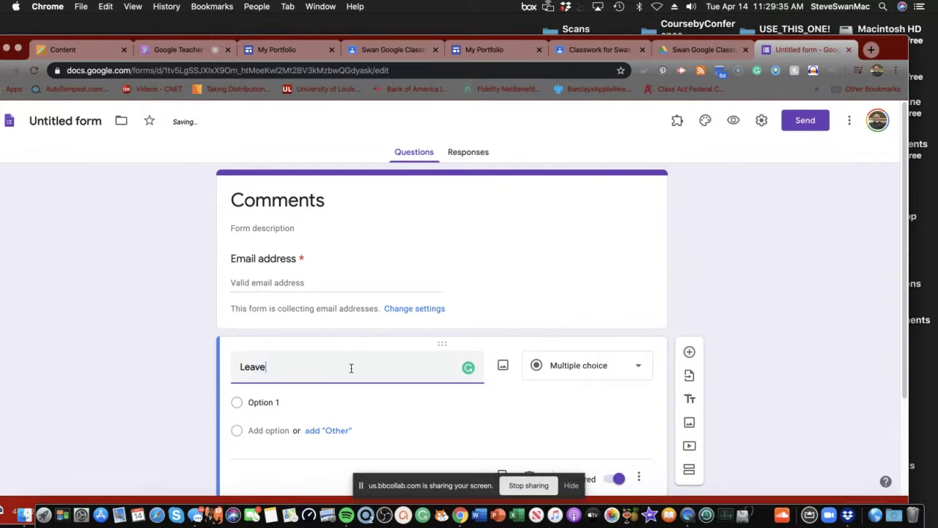
text( Comme)
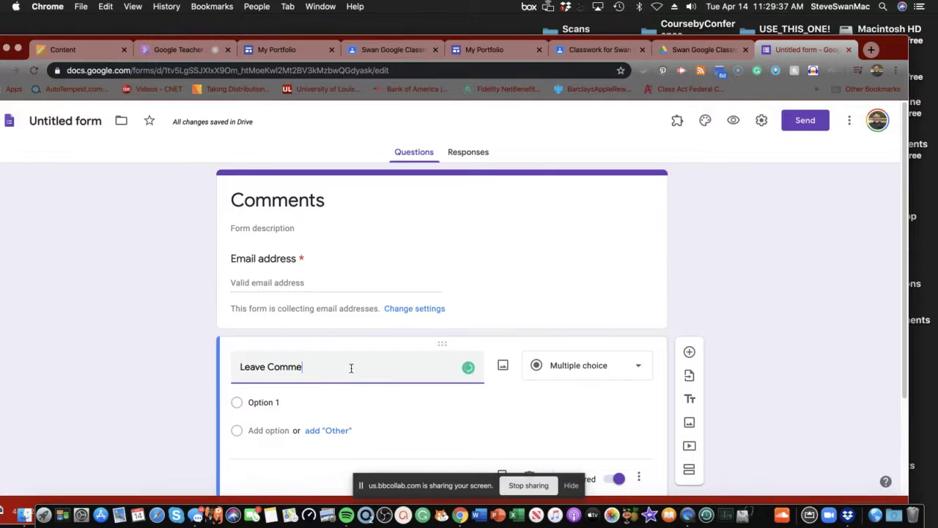
text(nts here)
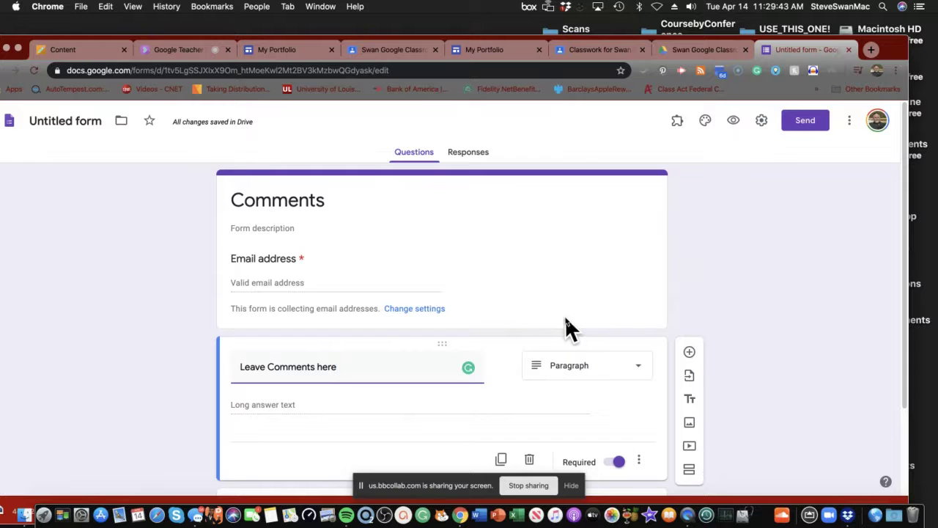
scroll(520, 318, down, 3)
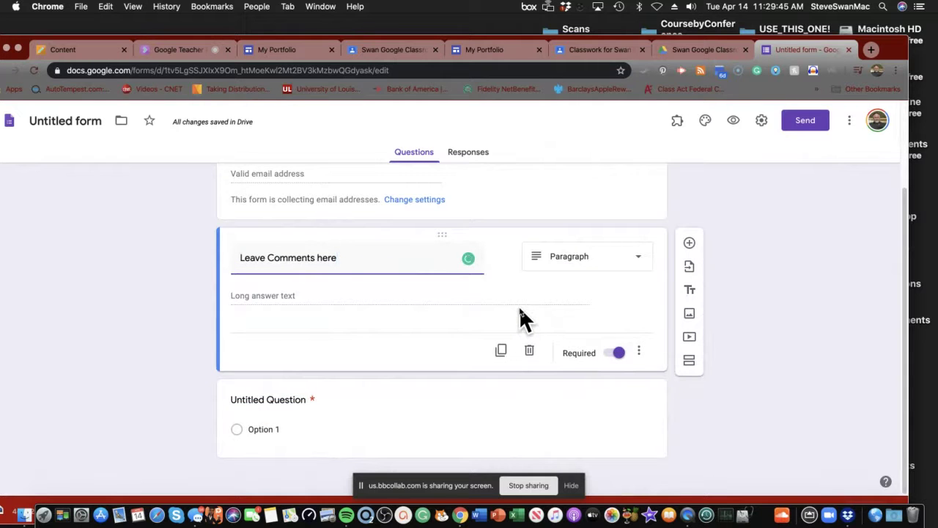
scroll(519, 310, up, 2)
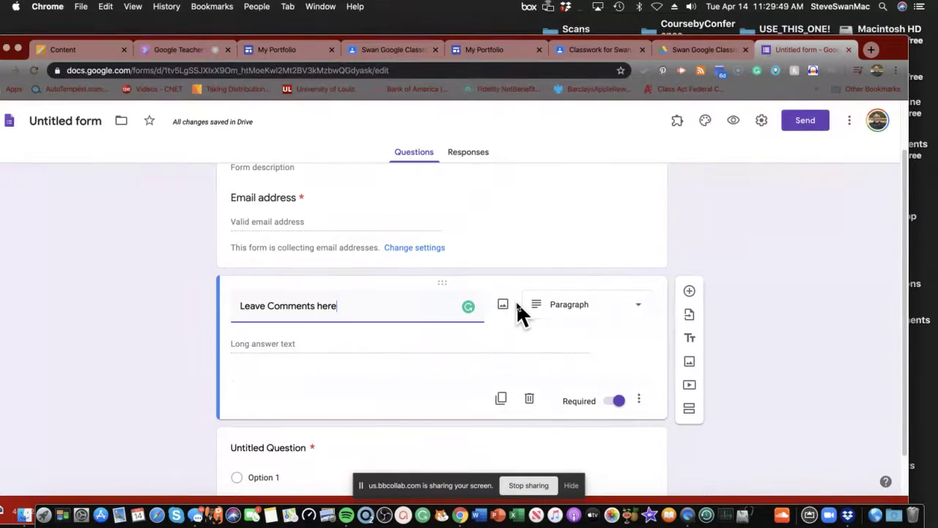
scroll(518, 312, up, 2)
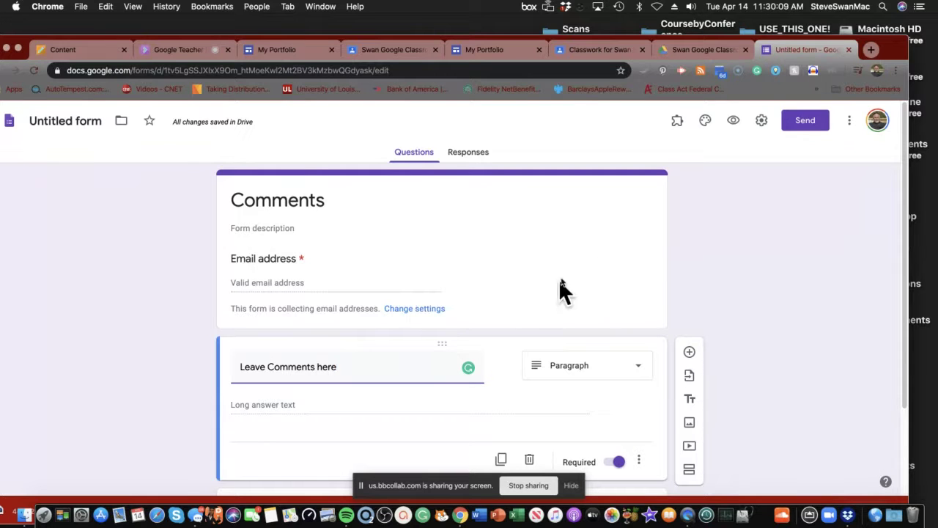
Step: Copy the Comments form's 640 by 810 px embed HTML code and close the Send dialog
click(805, 122)
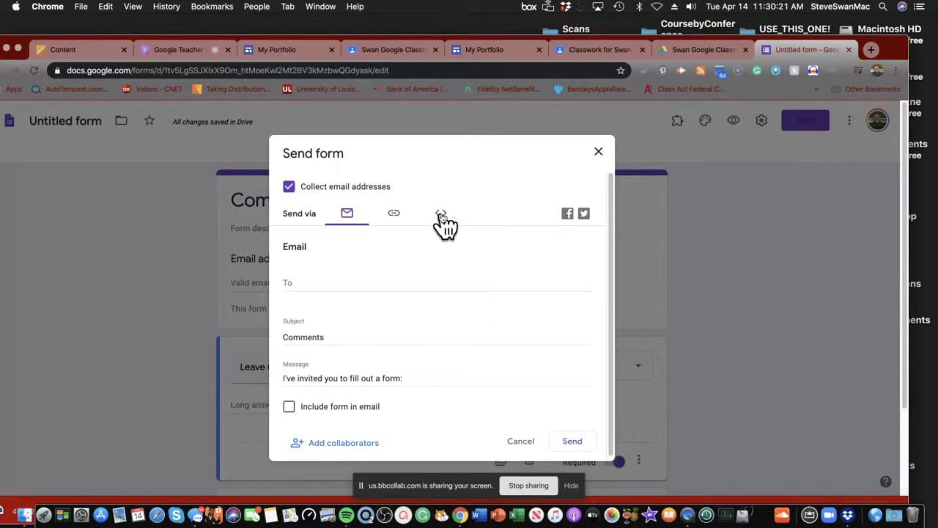
click(443, 217)
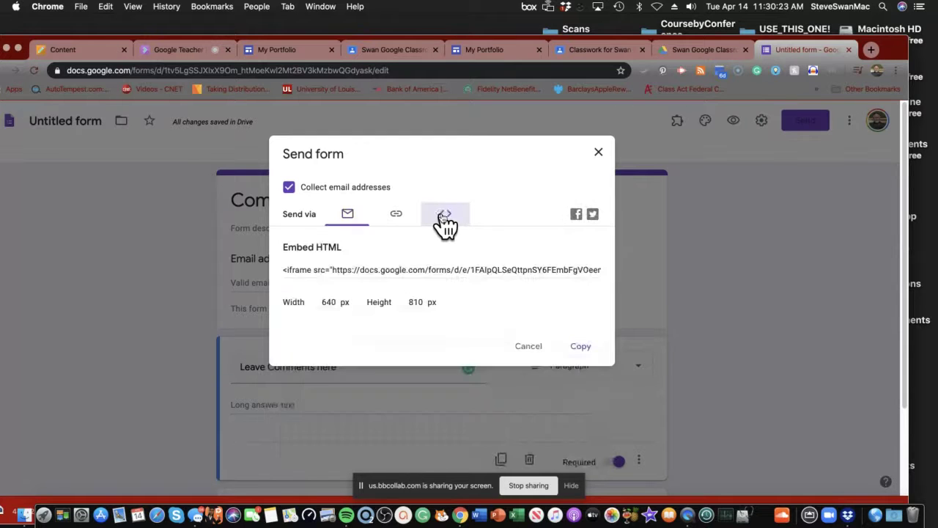
click(580, 349)
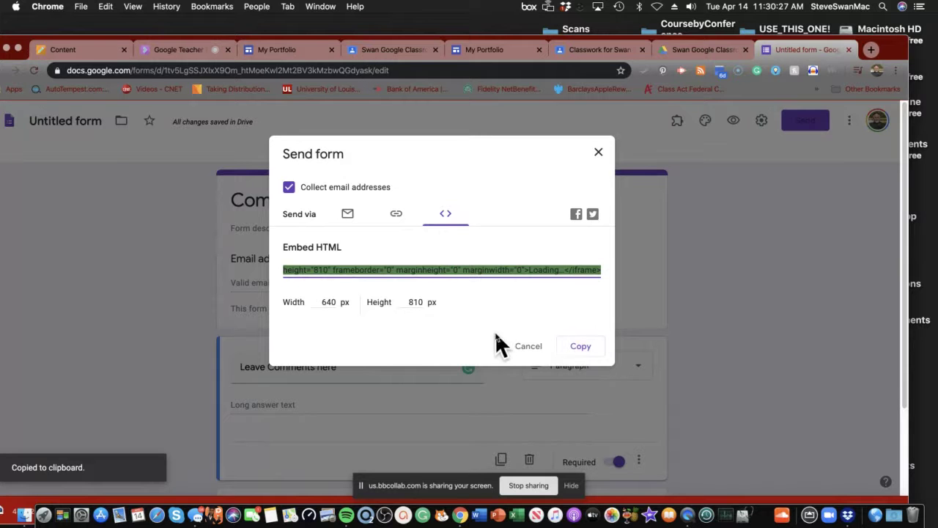
click(596, 153)
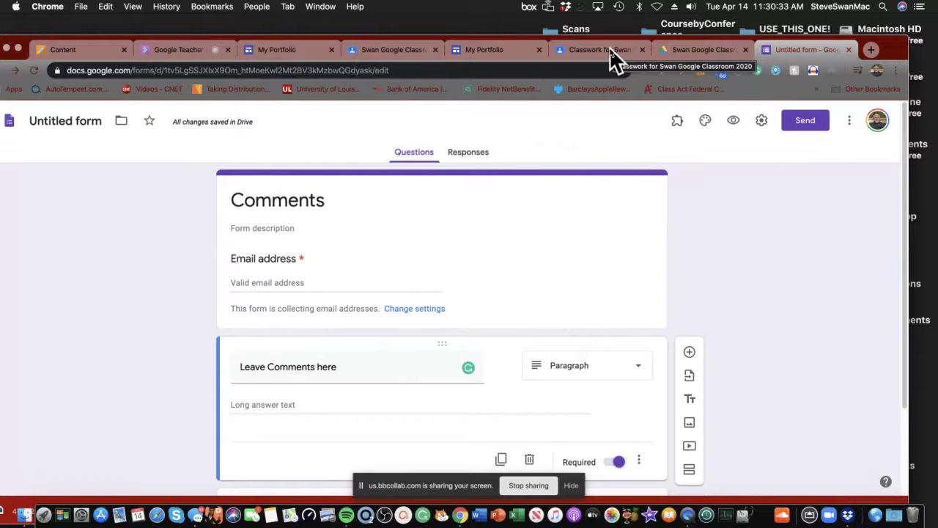
Step: Return to the My Portfolio site and open its home page for editing
click(609, 49)
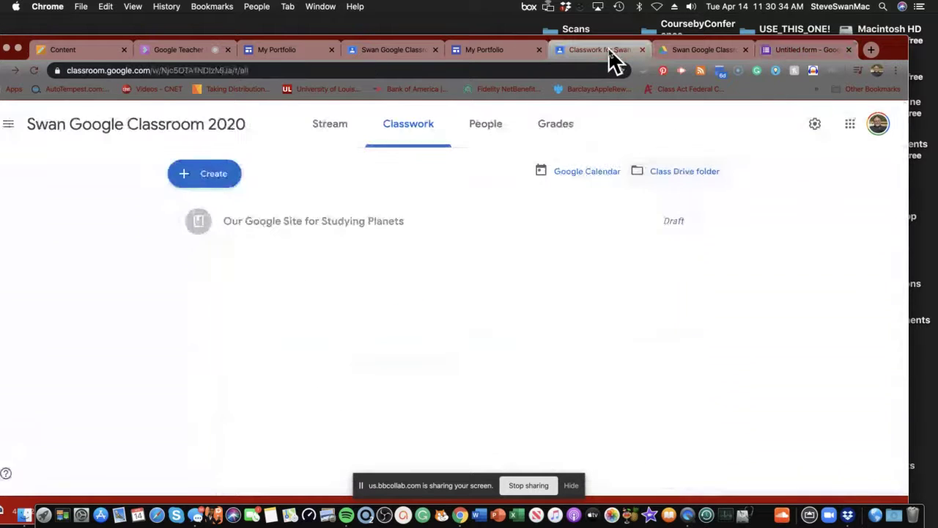
click(482, 54)
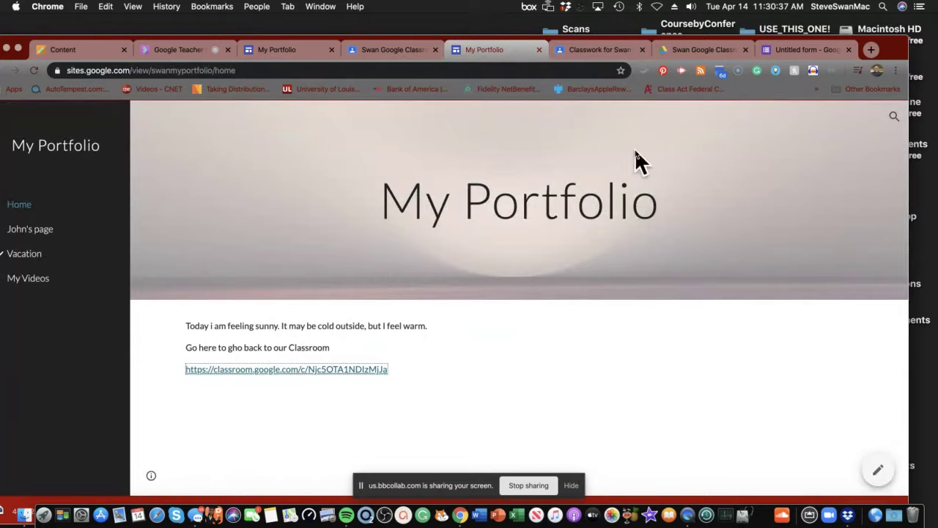
click(598, 373)
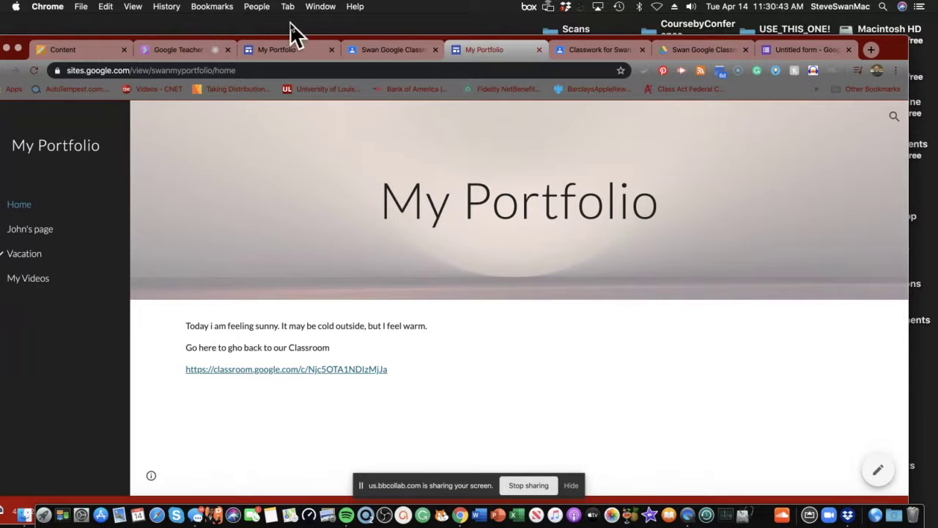
click(497, 30)
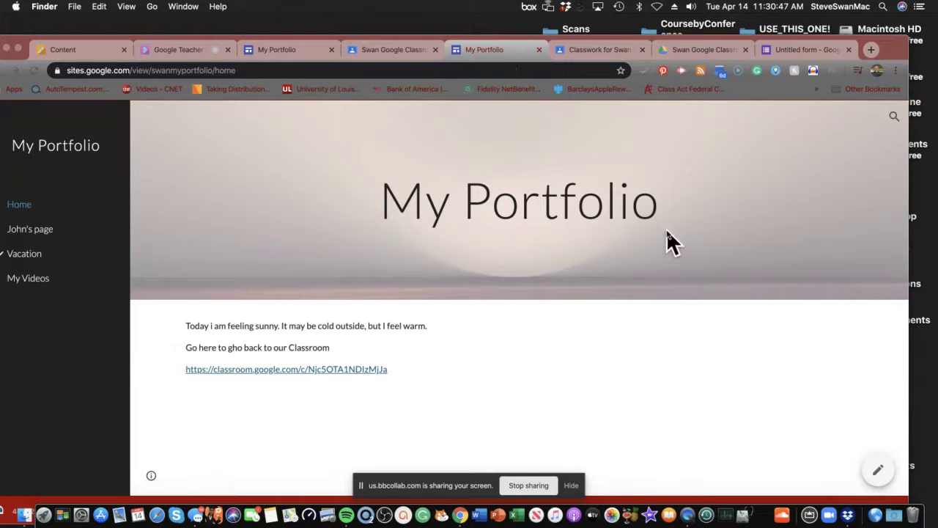
click(877, 470)
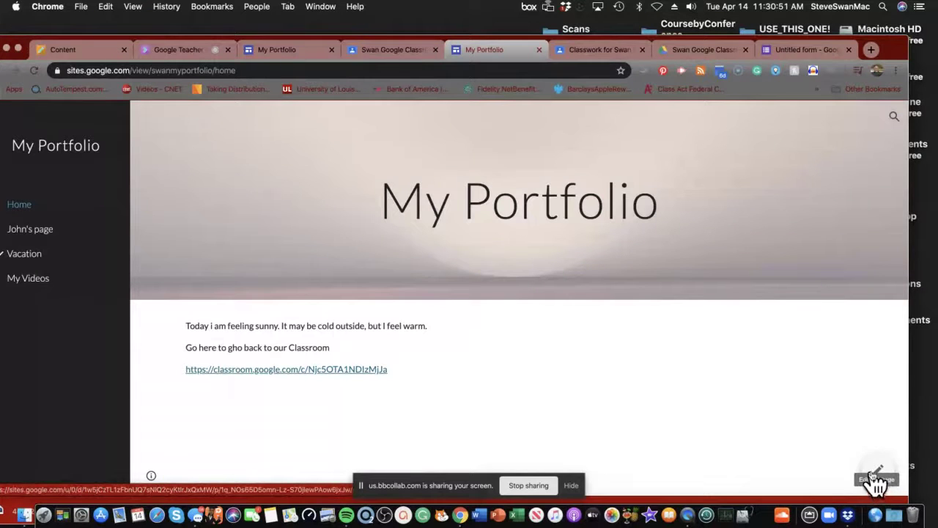
click(875, 473)
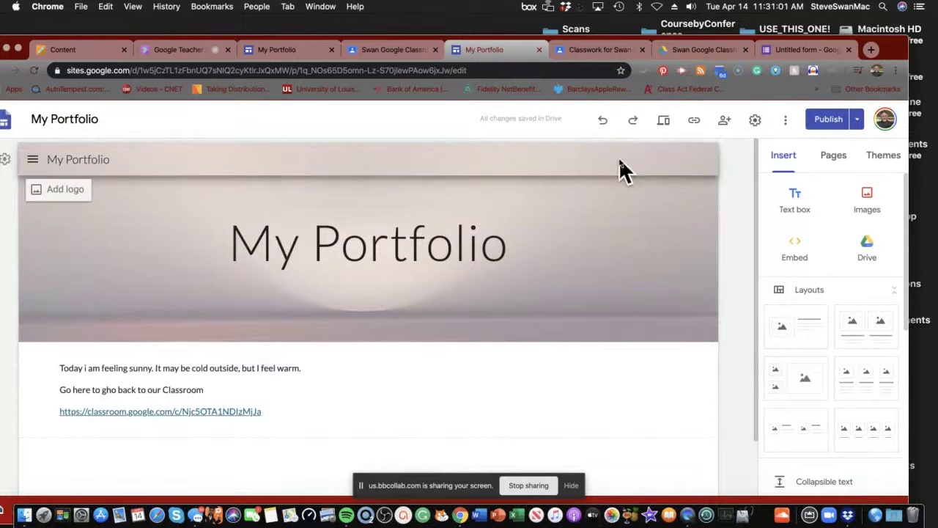
Step: Create a new site page named 'Comments for Our Webpage' from the Pages panel
click(833, 157)
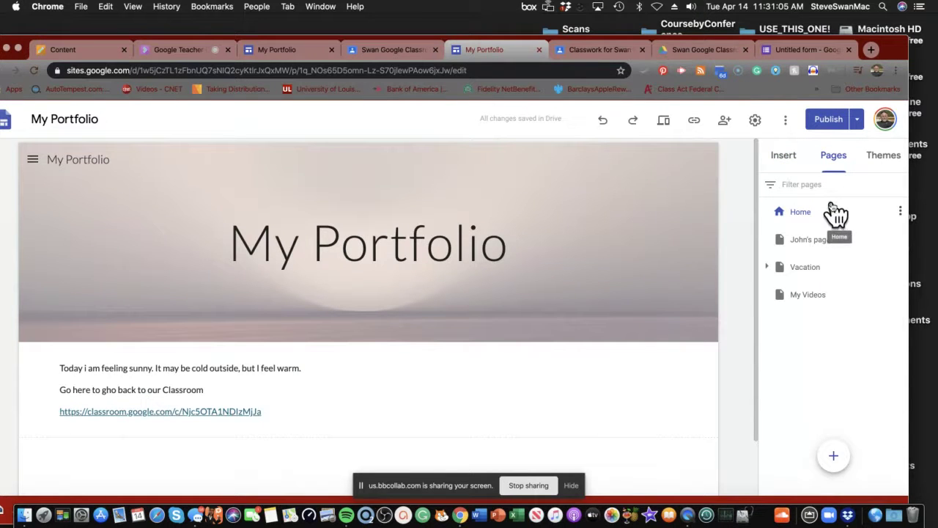
click(833, 456)
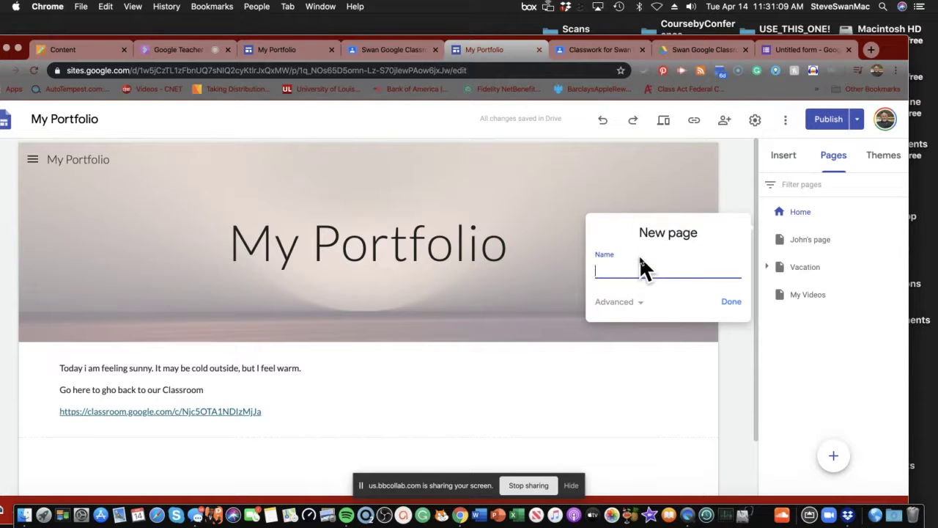
text(Comments for Our Webpage)
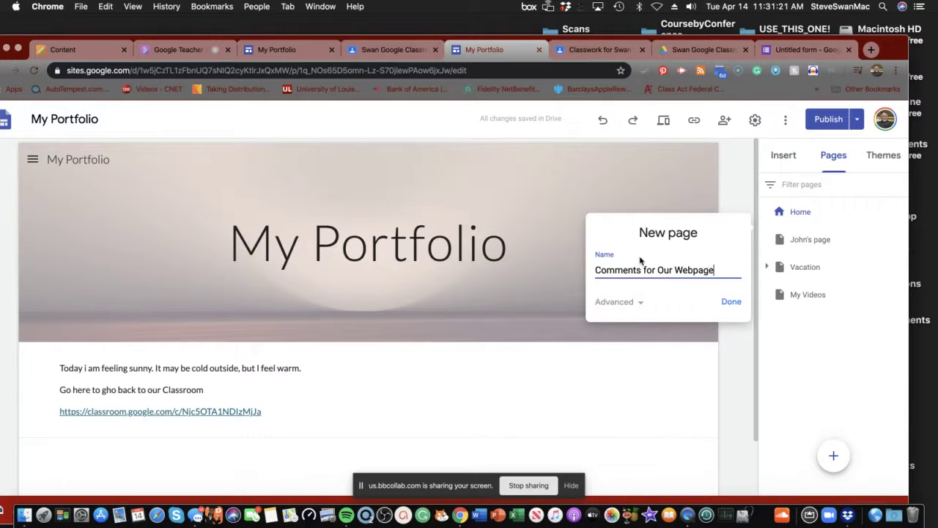
click(732, 303)
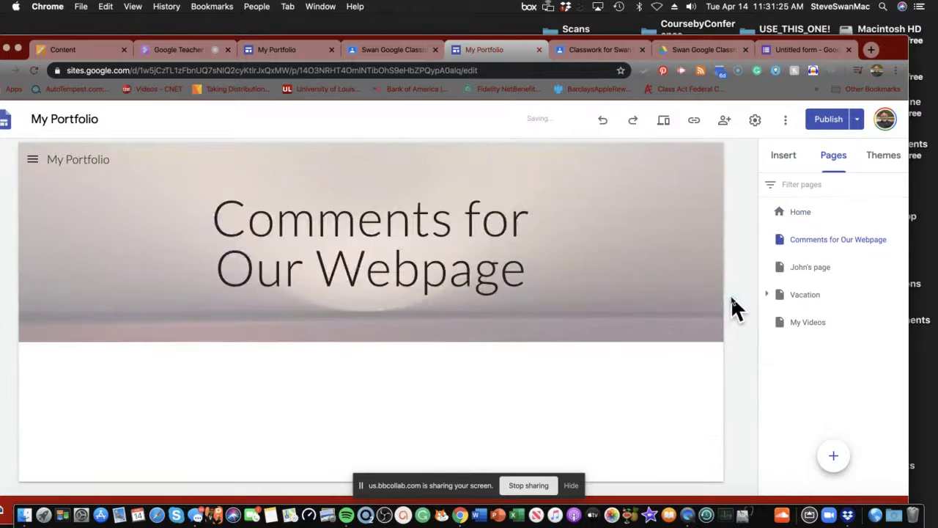
Step: Insert a text box below the header reading 'Leave us your comments below:'
click(786, 158)
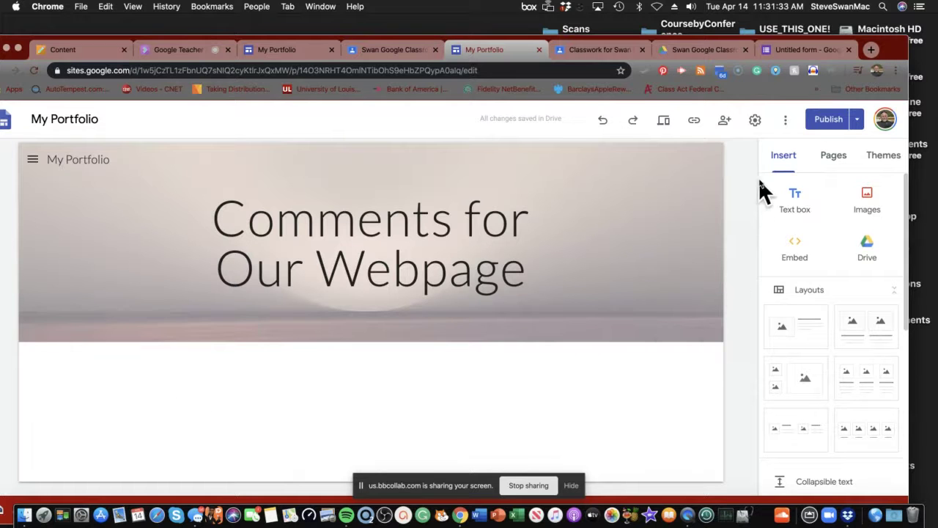
click(796, 202)
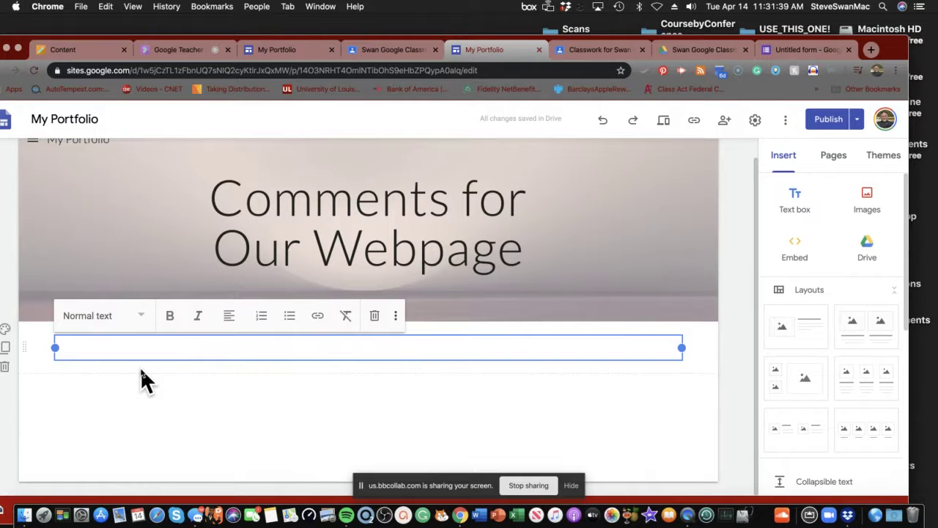
text(Leave us yo)
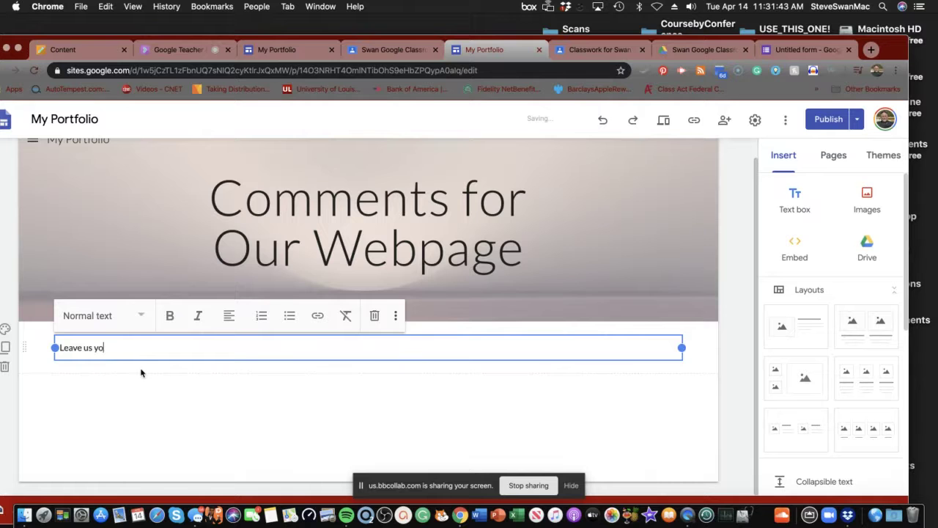
text(ur comments below)
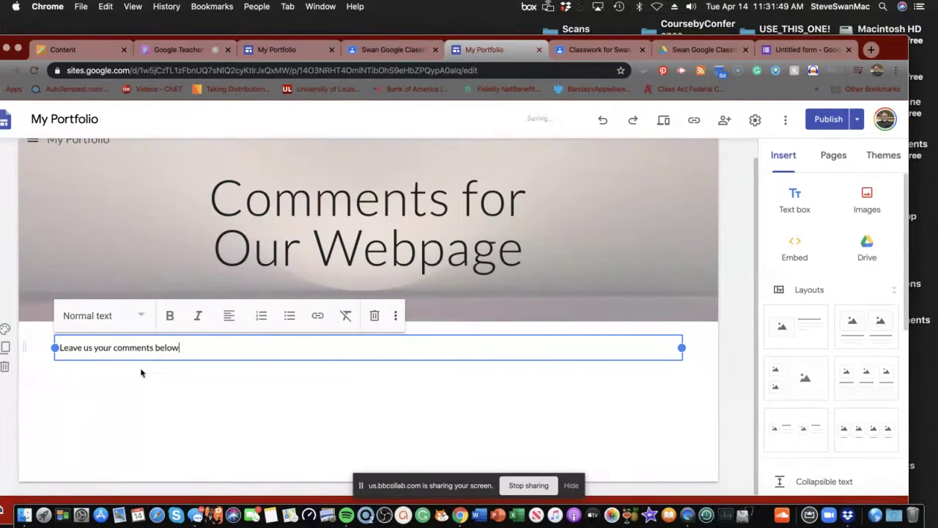
text(:)
key(Return)
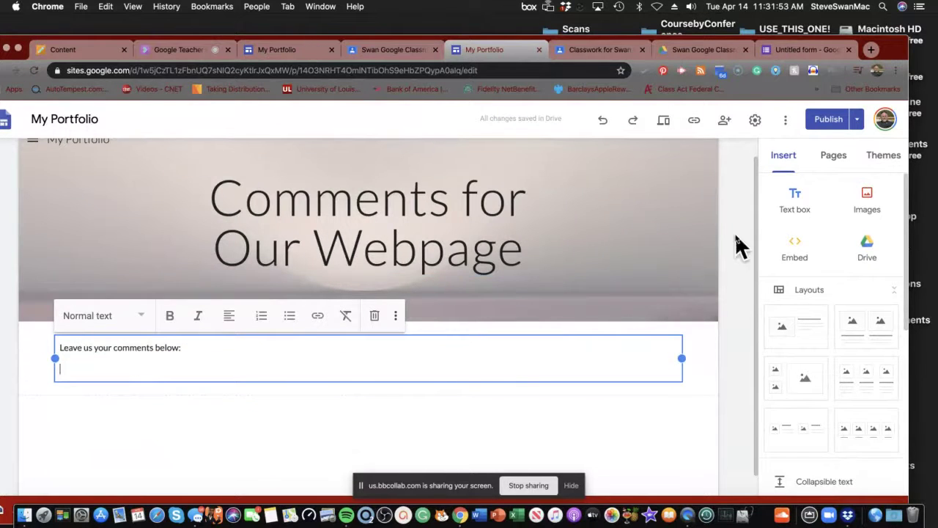
click(802, 253)
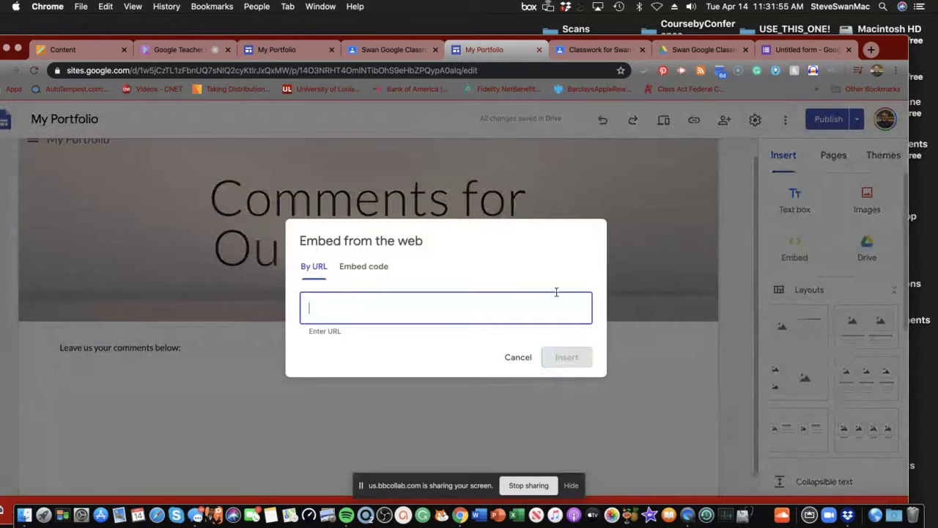
click(383, 270)
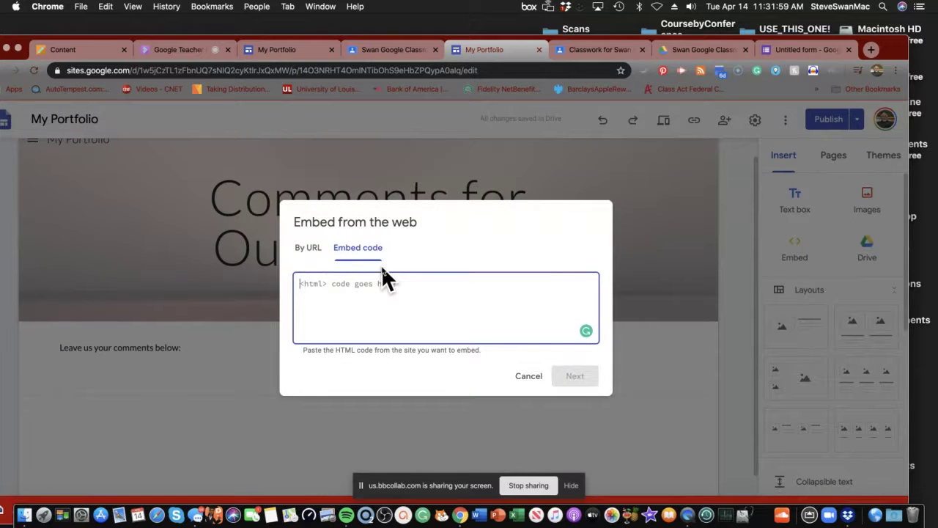
text(<iframe src="https://docs.google.com/forms/d/e/1FAIpQLSeQttpnSY6FEmbFgVOeemQudxFjEK32C_f_II7Zz8iPd1HSgw/viewform?embedded=true" width="640" height="810" frameborder="0" marginheight="0" marginwidth="0">Loading…</iframe>)
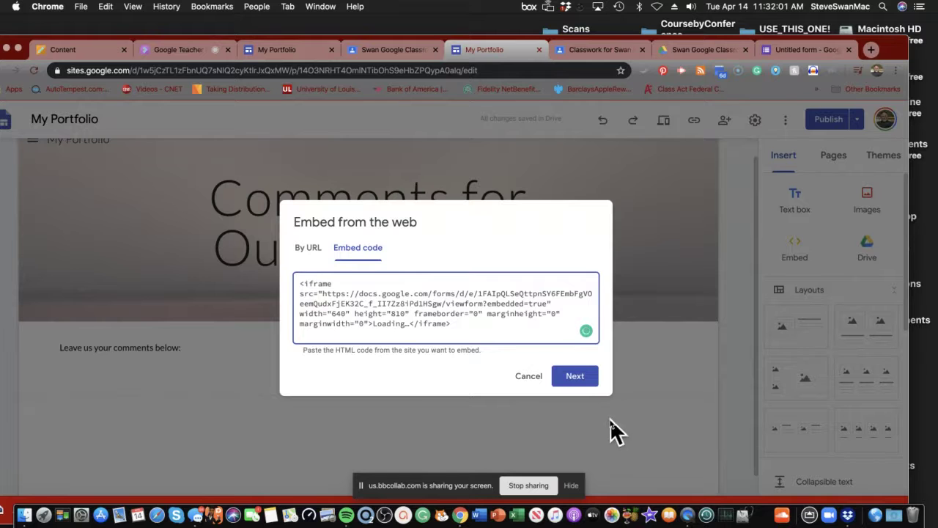
click(575, 377)
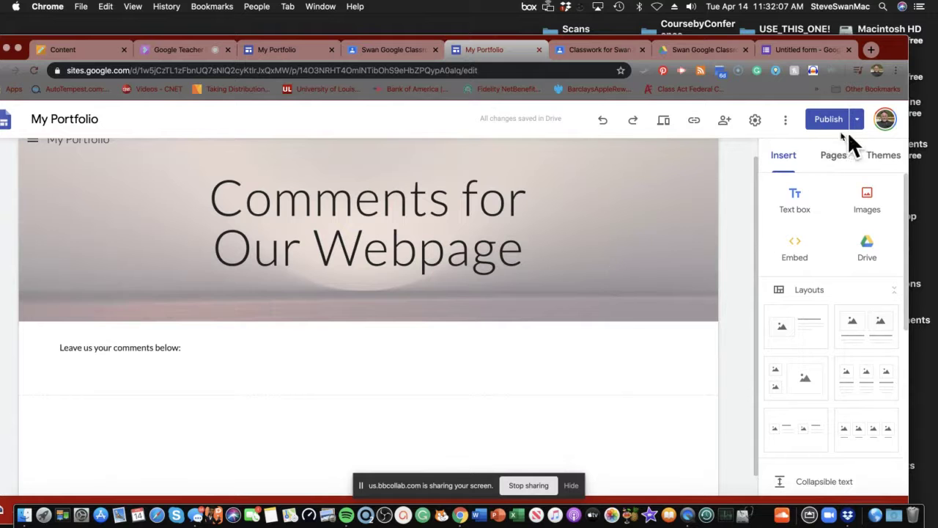
Step: Open the site's publish review, then switch to the Swan Google Classroom 2020 Stream
click(831, 121)
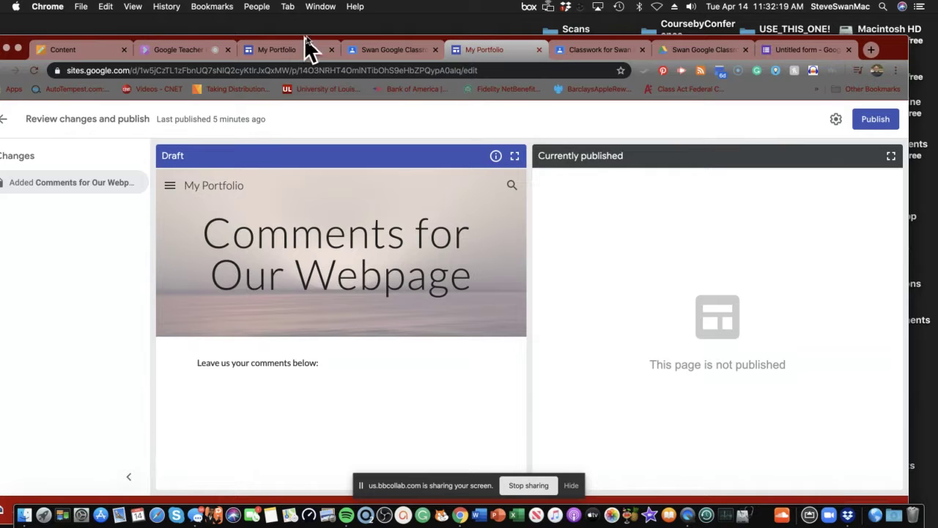
click(594, 51)
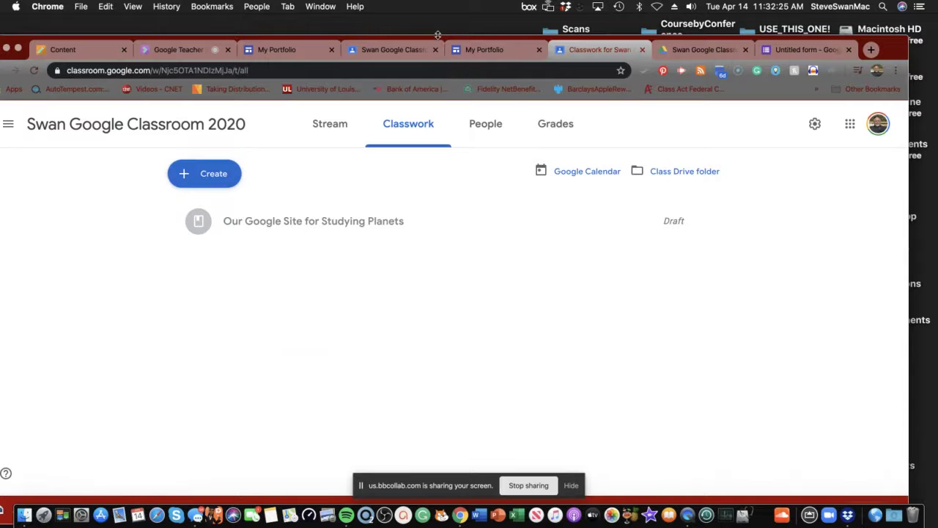
click(411, 53)
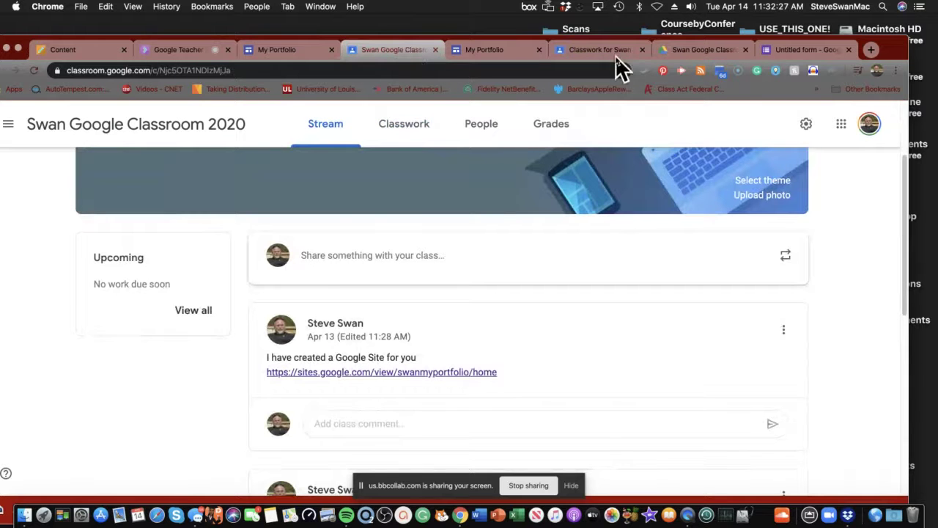
Step: Copy the Comments form's share link, then return to the site's publish review
click(799, 52)
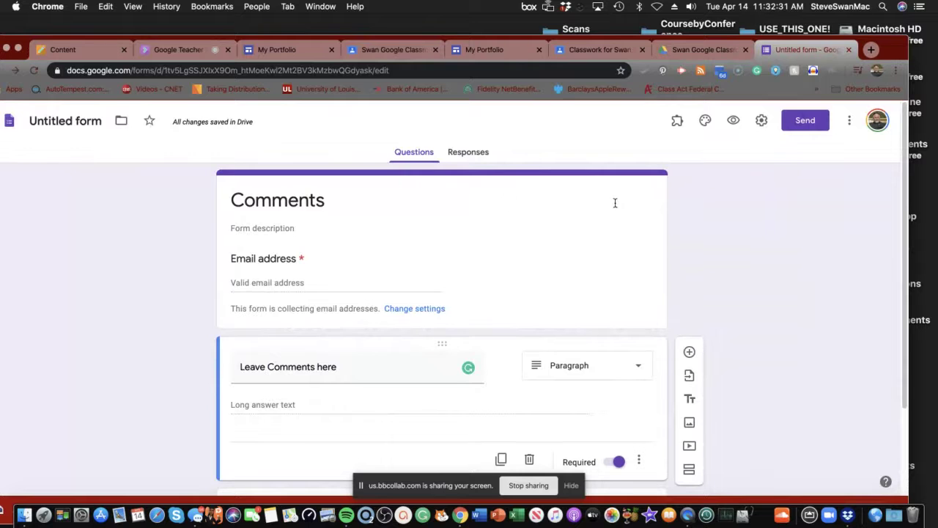
scroll(584, 235, down, 3)
scroll(585, 234, up, 3)
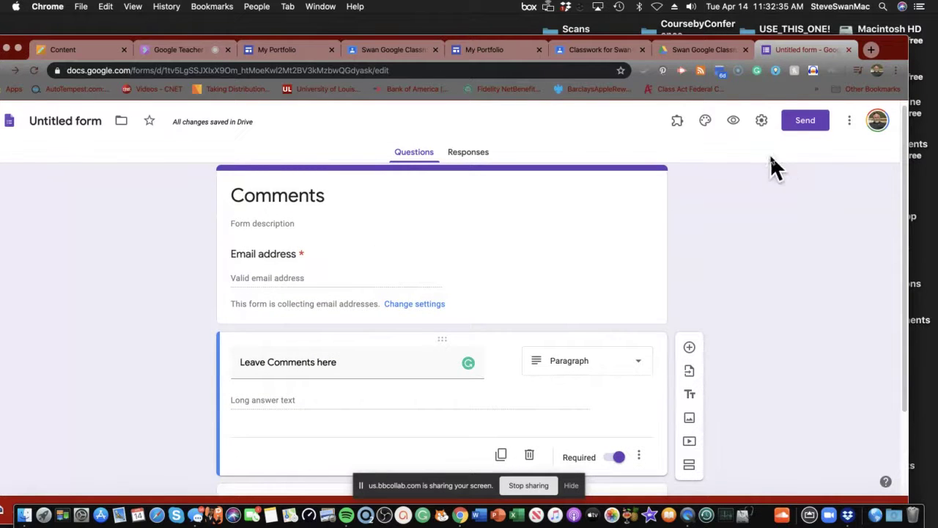
click(802, 123)
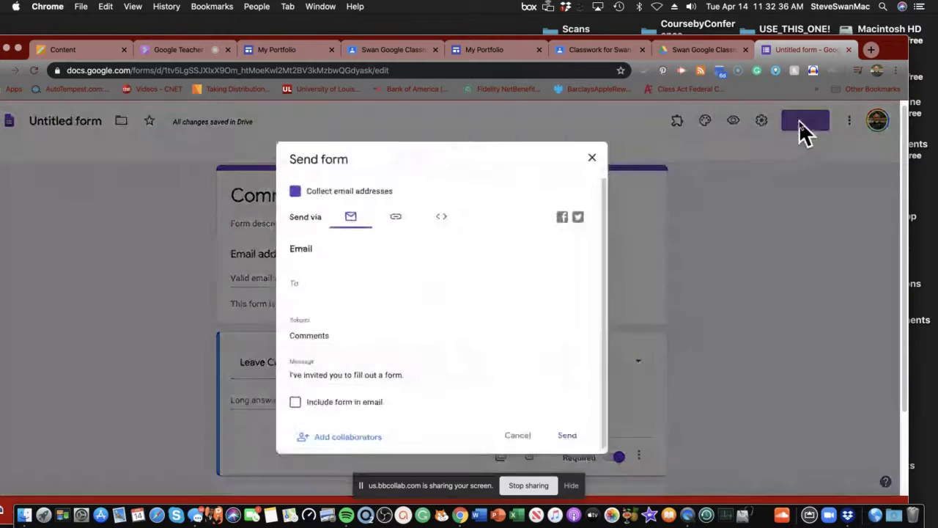
click(394, 214)
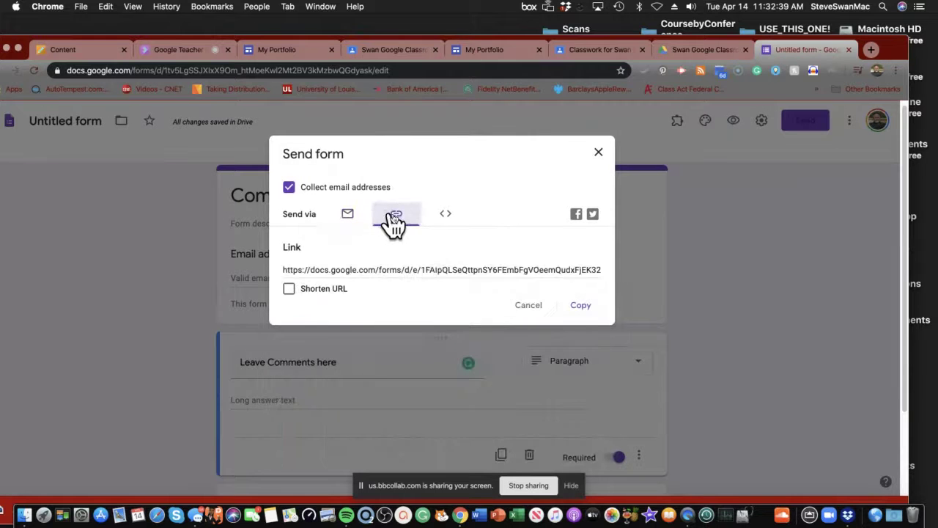
click(583, 306)
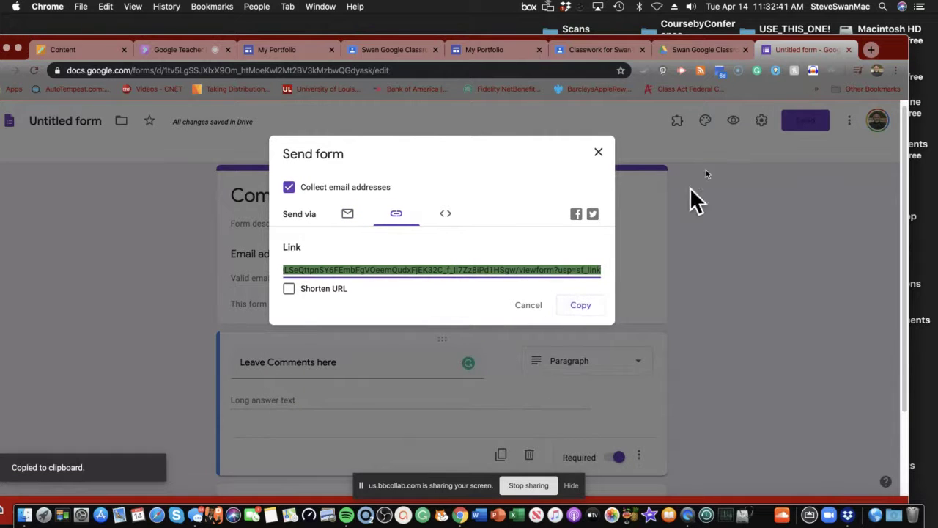
click(501, 51)
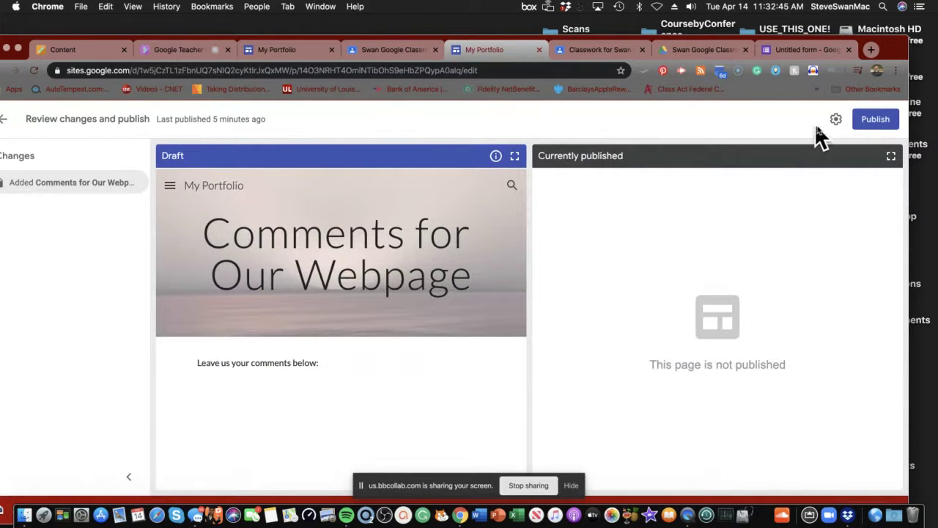
Step: Publish the site and paste the form link on a new line below the prompt
click(877, 122)
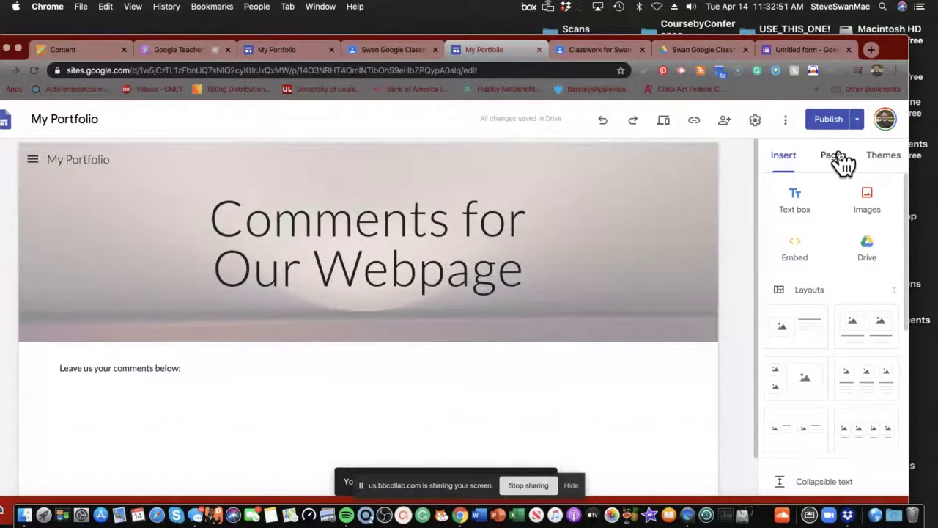
mouse_move(430, 335)
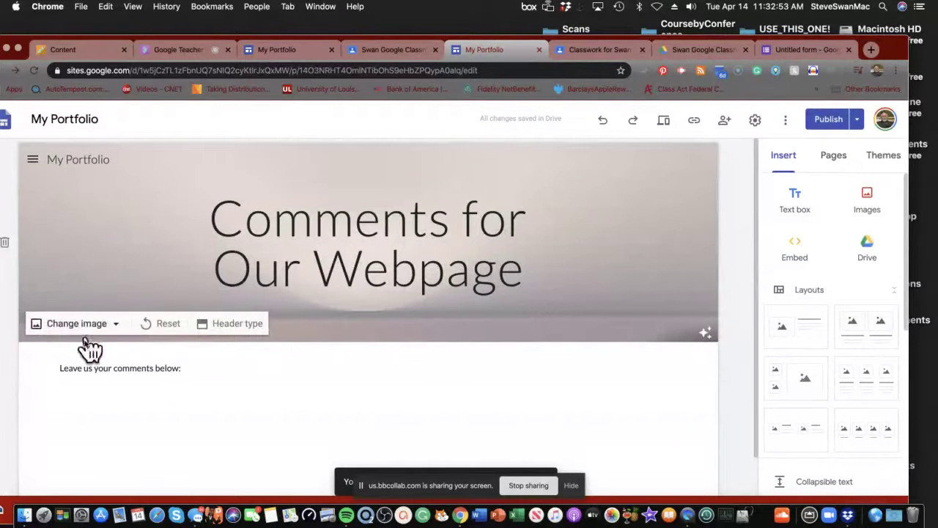
click(96, 373)
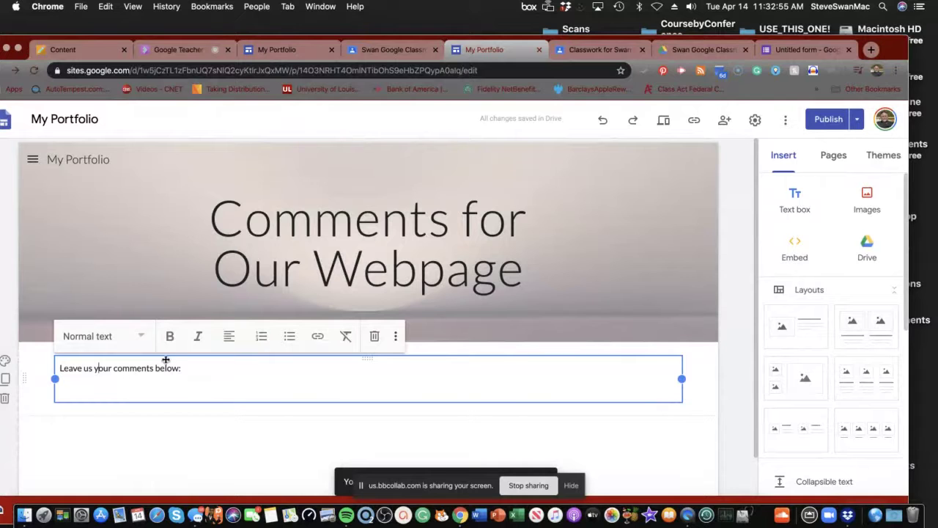
click(188, 366)
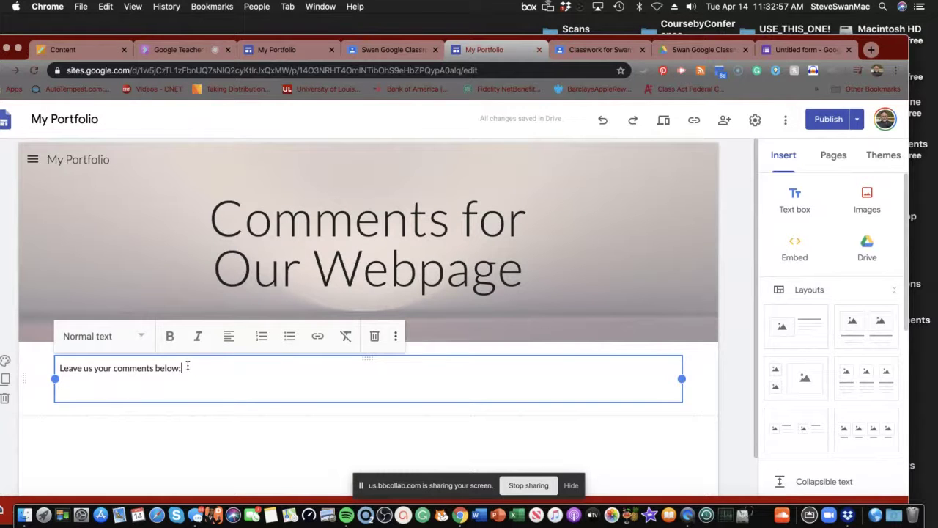
key(Return)
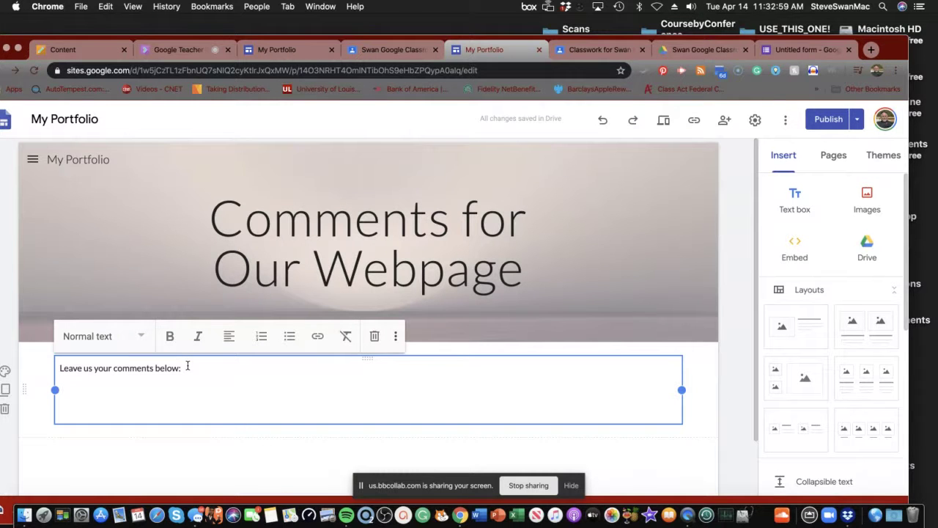
key(super+v)
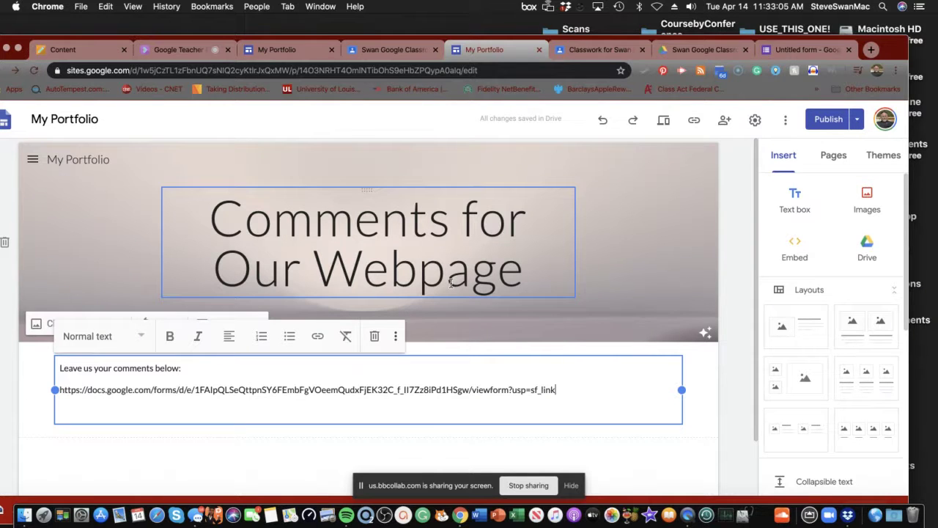
Step: Preview the page, then return to editing with the comments text box selected
click(664, 120)
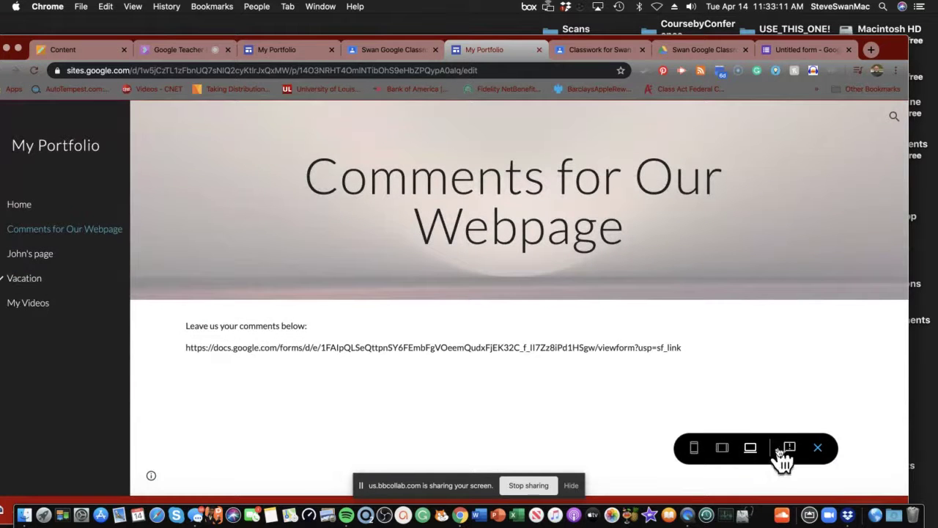
click(818, 447)
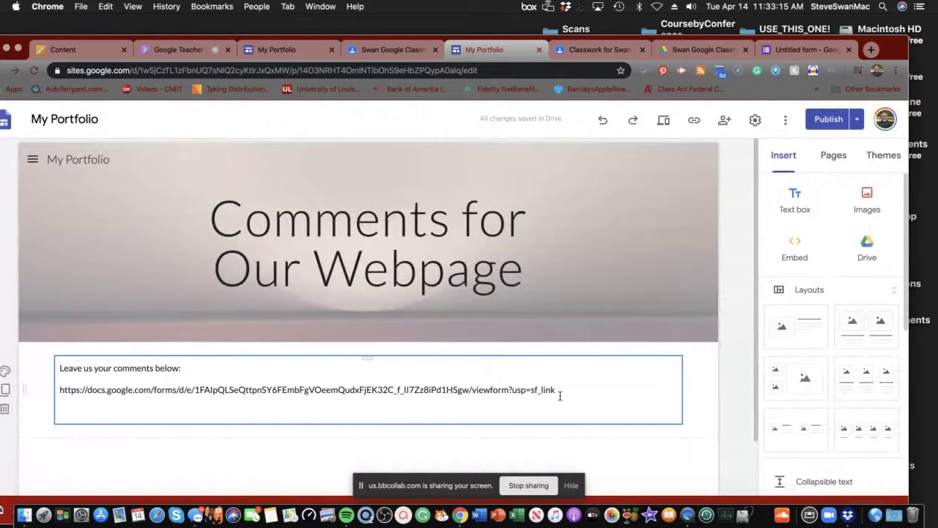
click(560, 396)
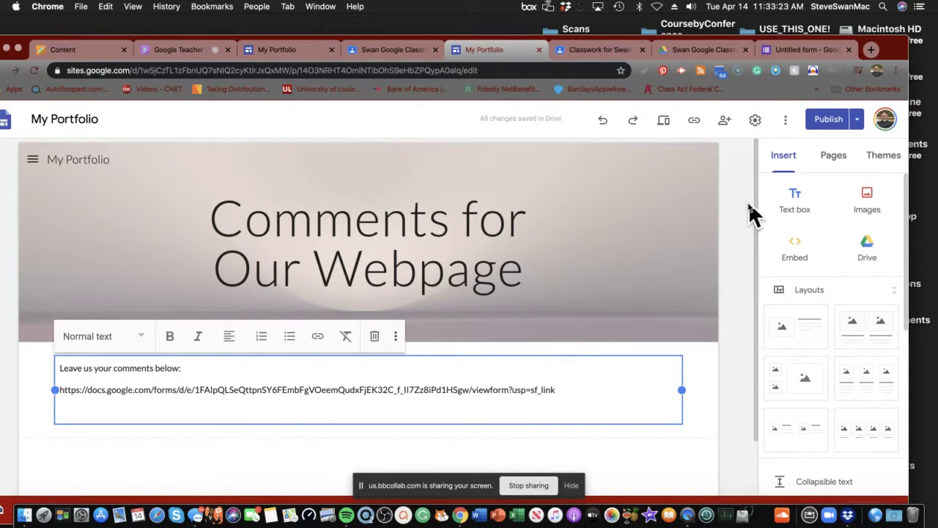
Step: Embed the Comments form on the page using its copied link
click(791, 251)
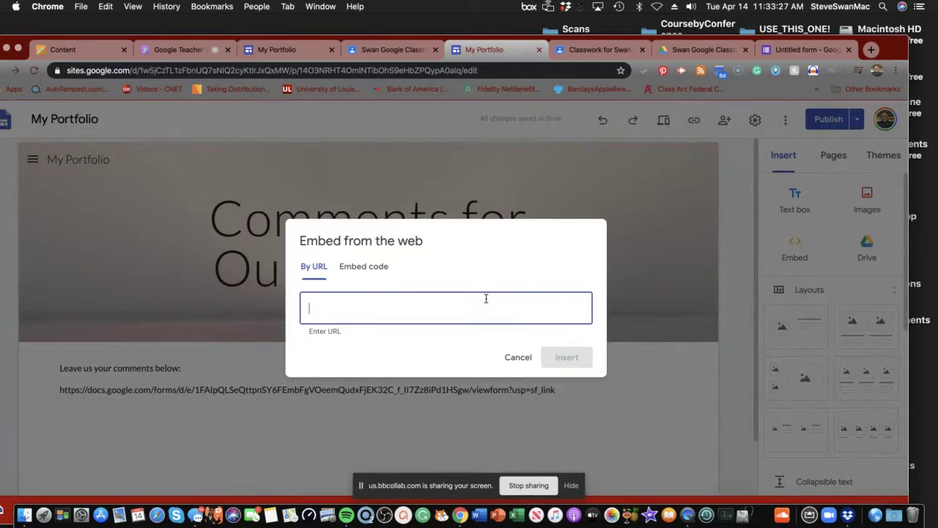
key(super+v)
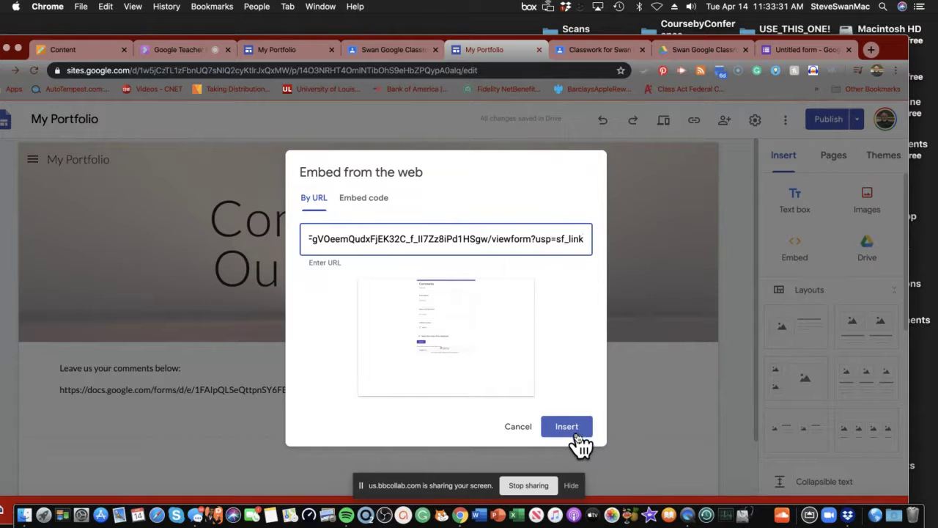
click(573, 429)
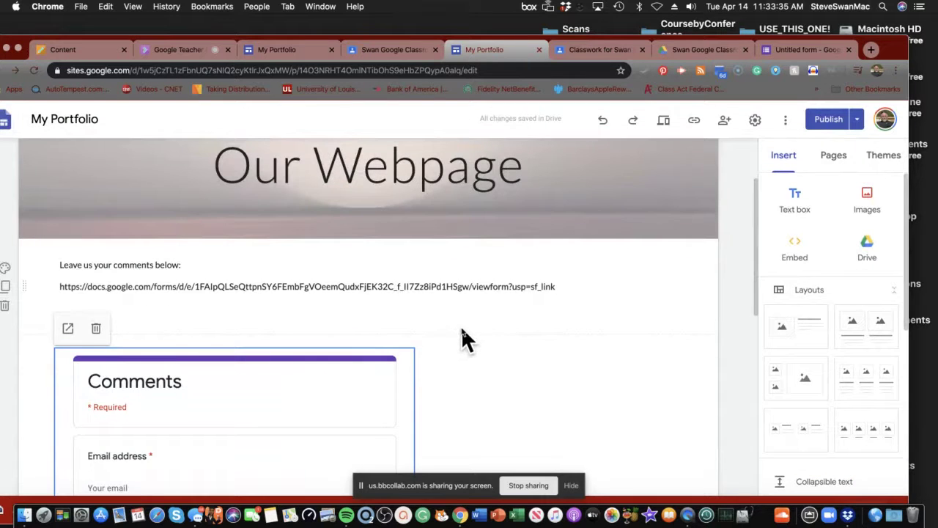
scroll(465, 334, down, 5)
scroll(466, 337, up, 5)
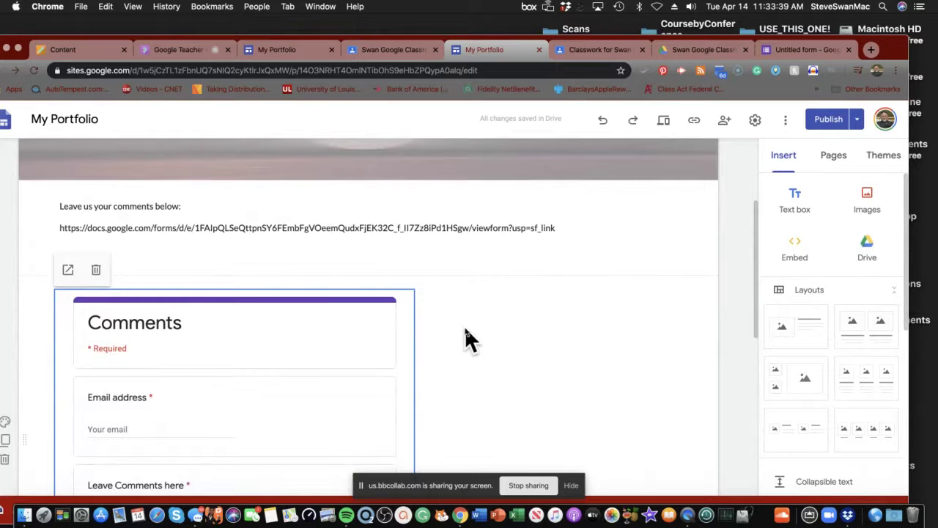
Step: Delete the raw form link line beneath the prompt
triple_click(572, 228)
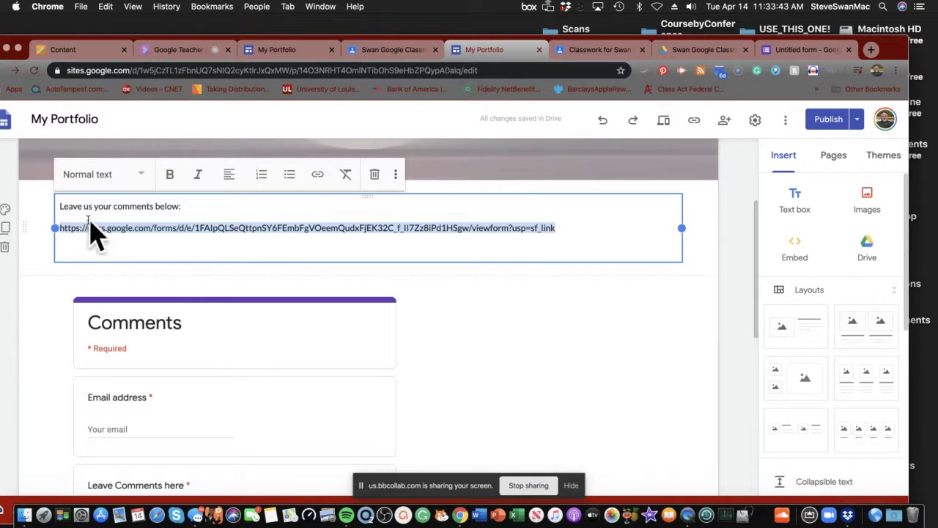
key(BackSpace)
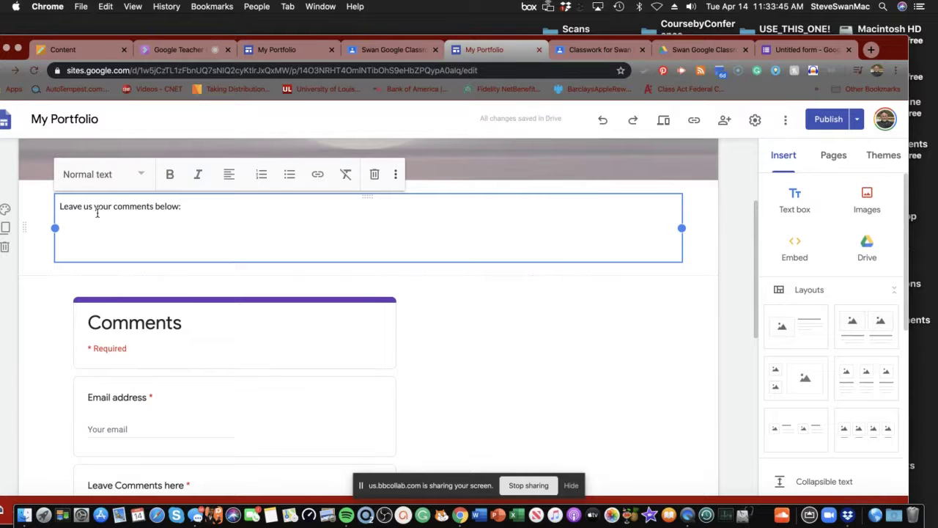
scroll(98, 223, down, 5)
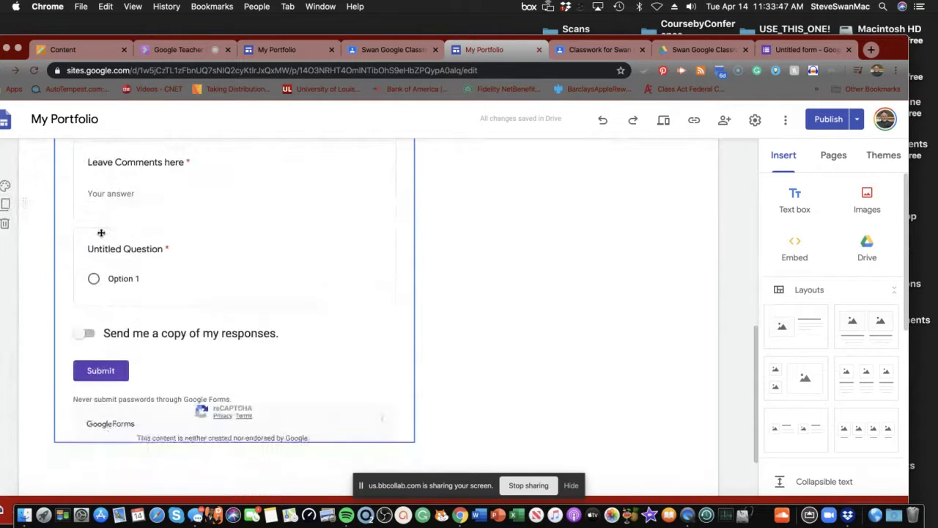
scroll(99, 235, down, 2)
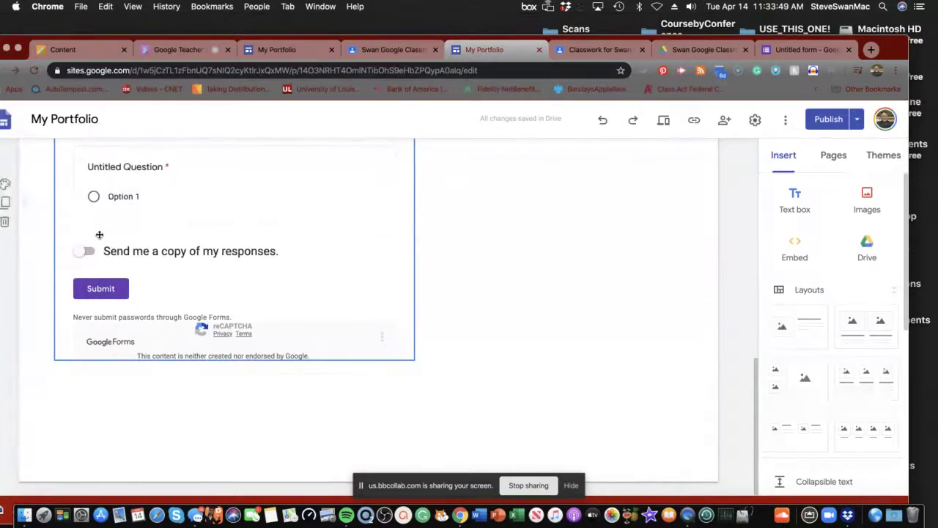
scroll(99, 234, up, 3)
scroll(99, 235, up, 3)
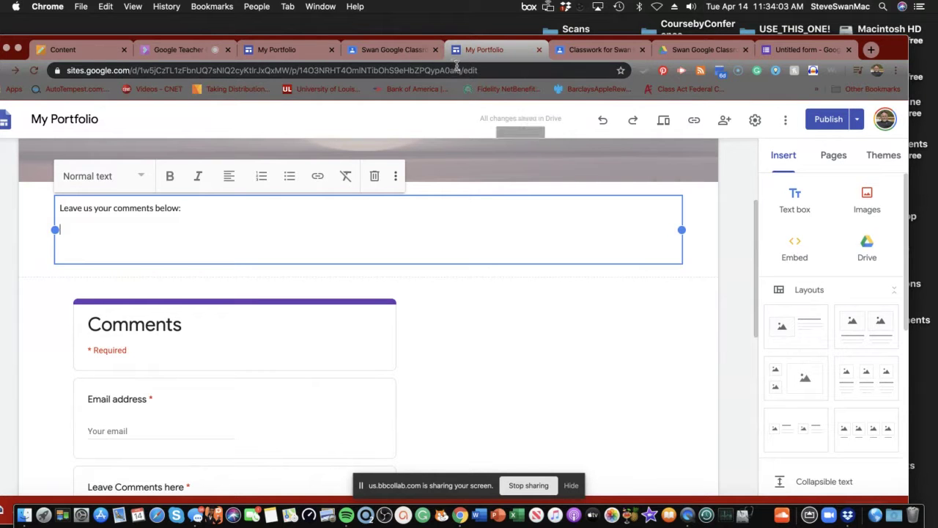
Step: Republish the site after comparing the draft with the published version
scroll(440, 180, up, 4)
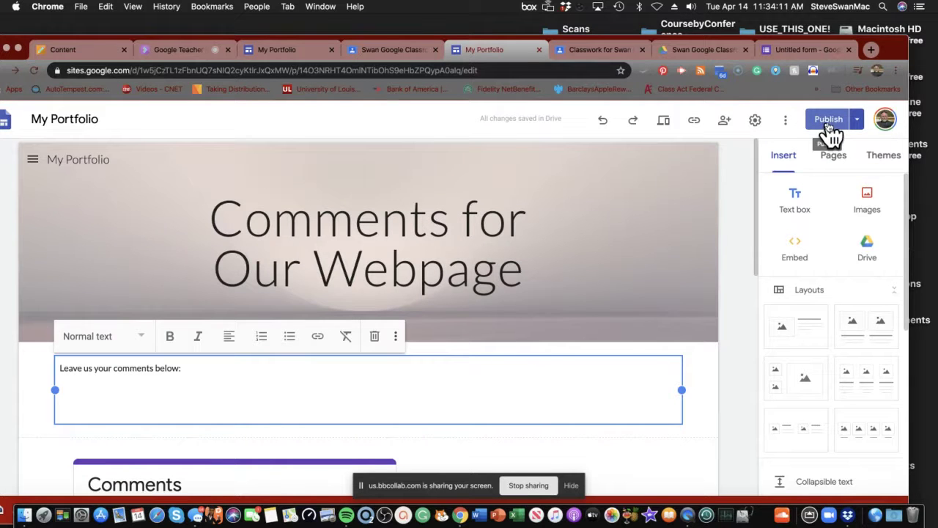
click(830, 121)
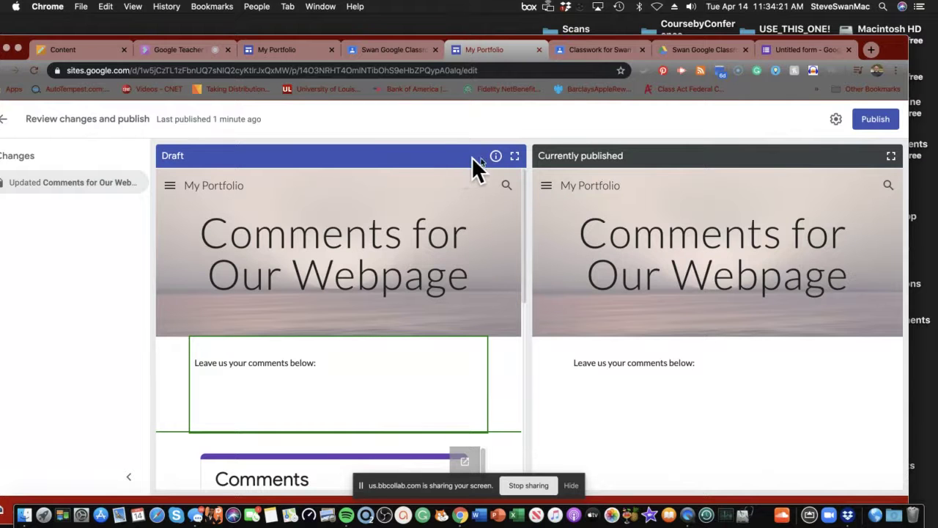
click(880, 121)
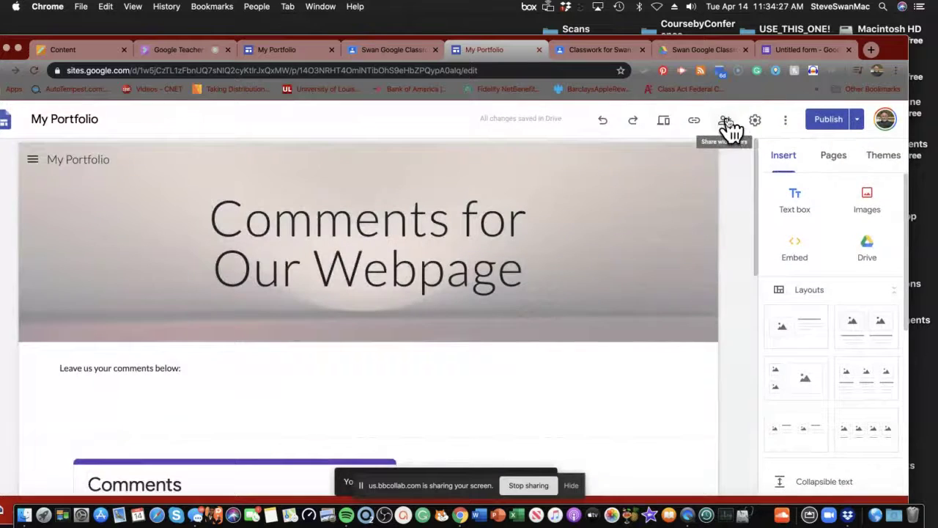
Step: Keep the published site viewable only by specific people in the site's sharing settings
click(726, 120)
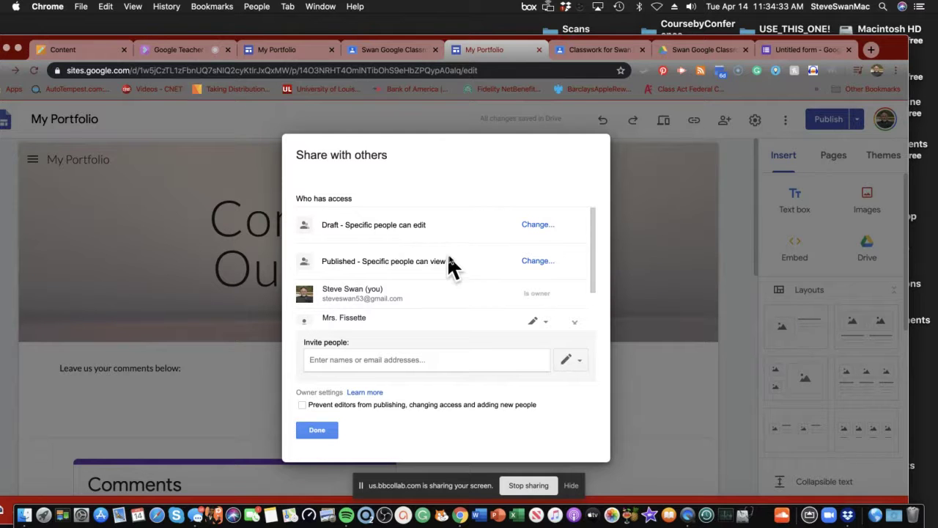
click(538, 261)
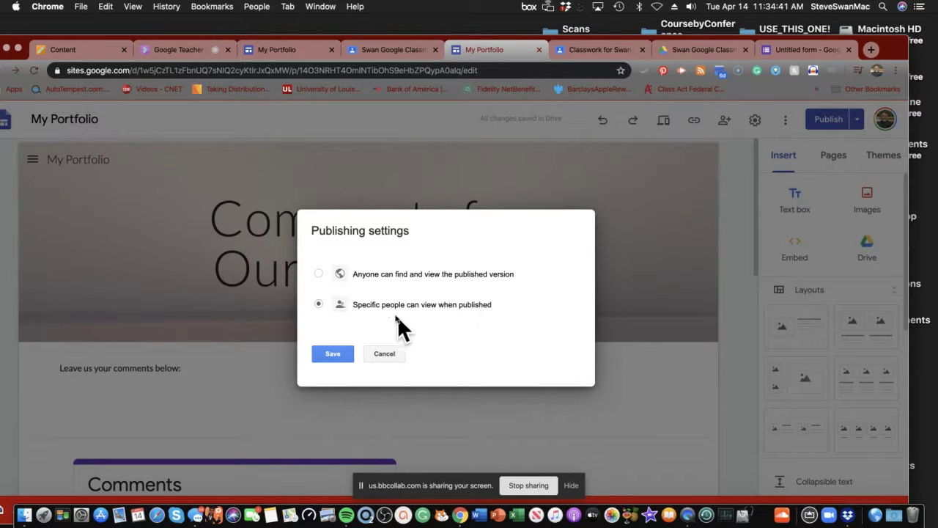
click(333, 354)
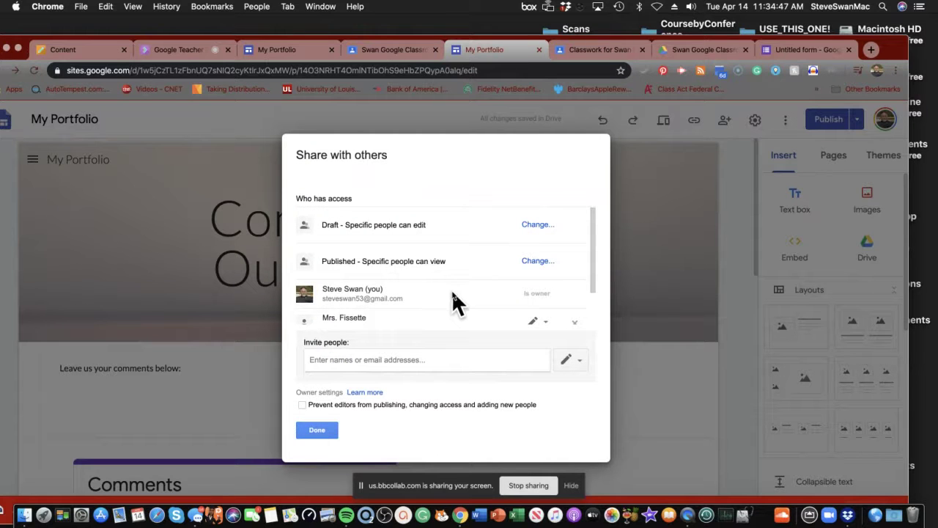
Step: Check the collaborator's edit permission, then cancel a new invitation without changes
click(546, 322)
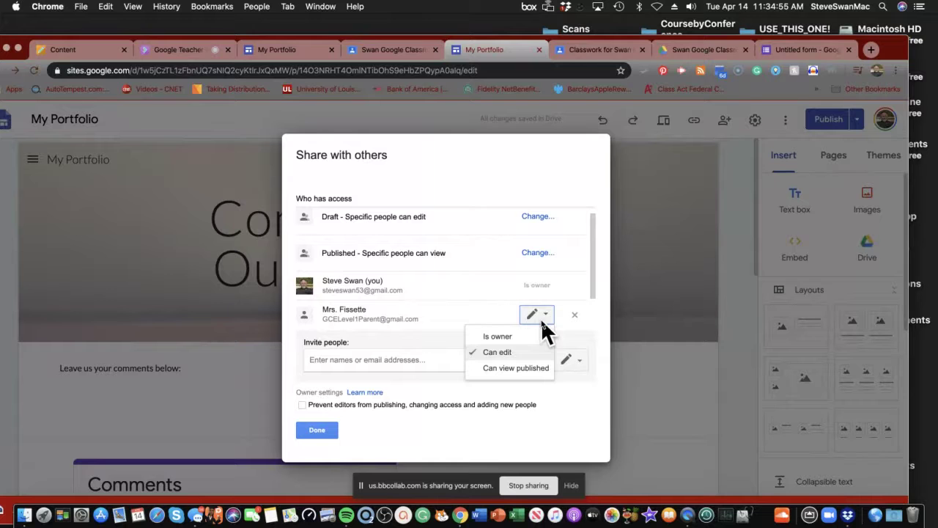
click(476, 300)
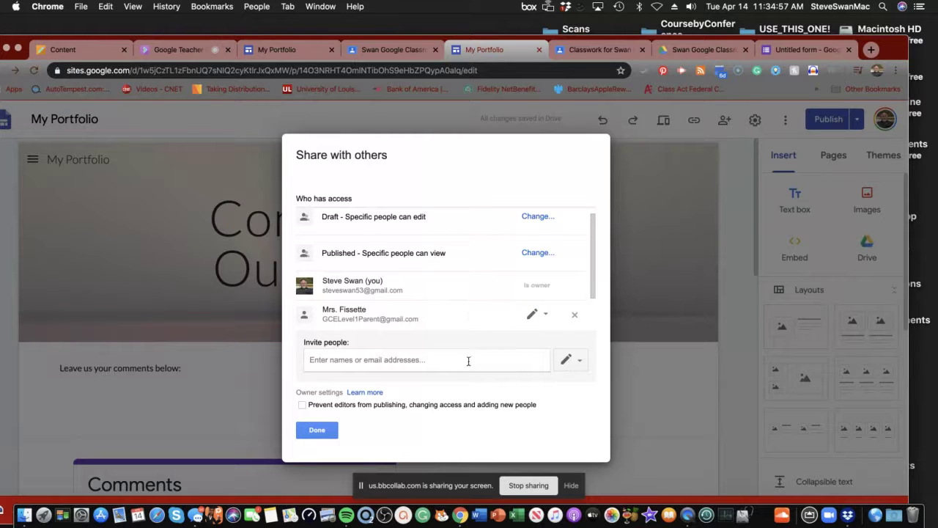
click(425, 359)
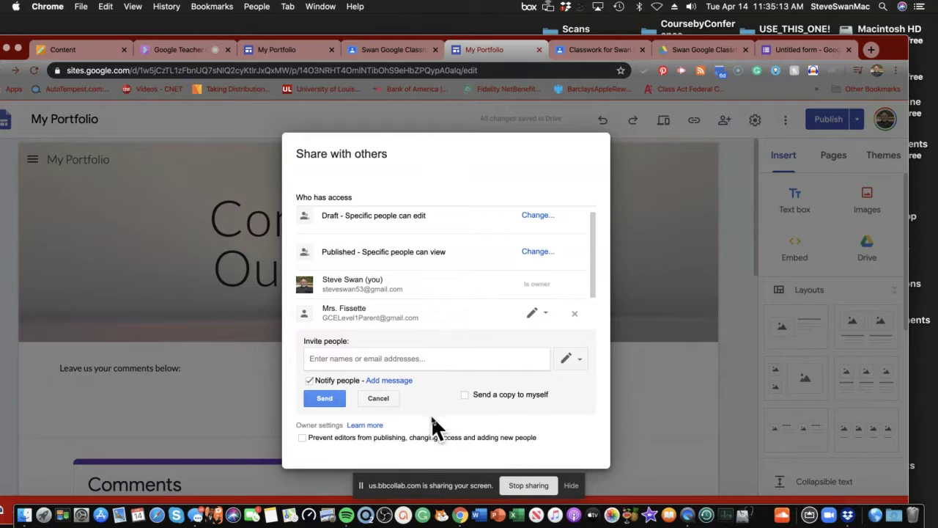
click(374, 398)
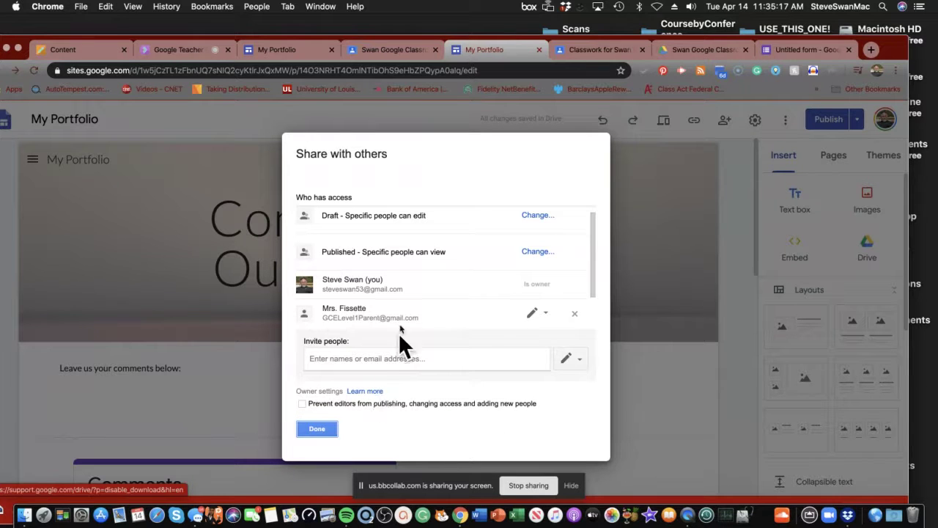
Step: Close the site editor, Classwork, Drive folder and untitled form tabs
click(539, 50)
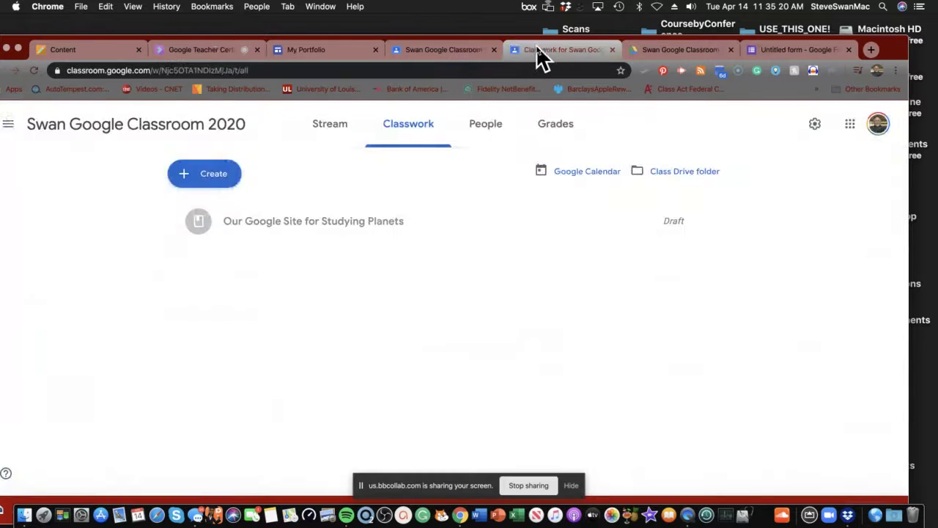
click(613, 50)
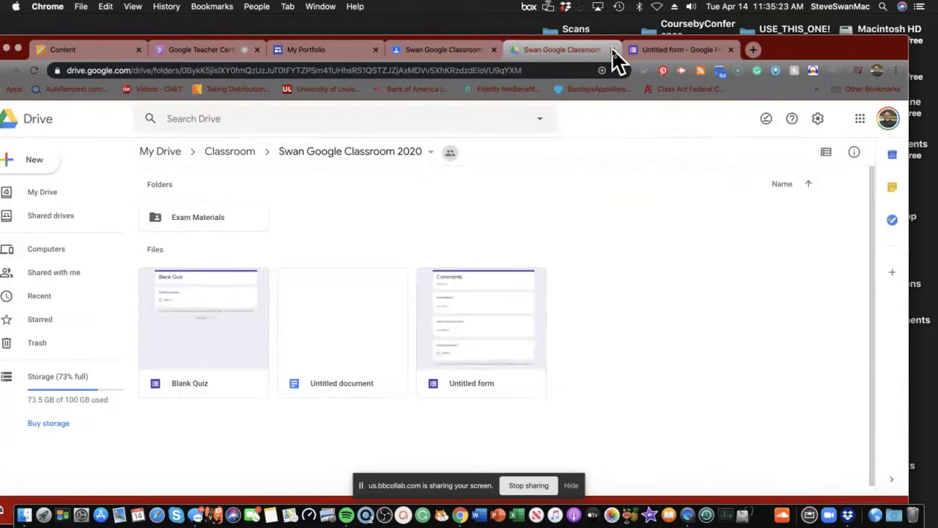
click(612, 49)
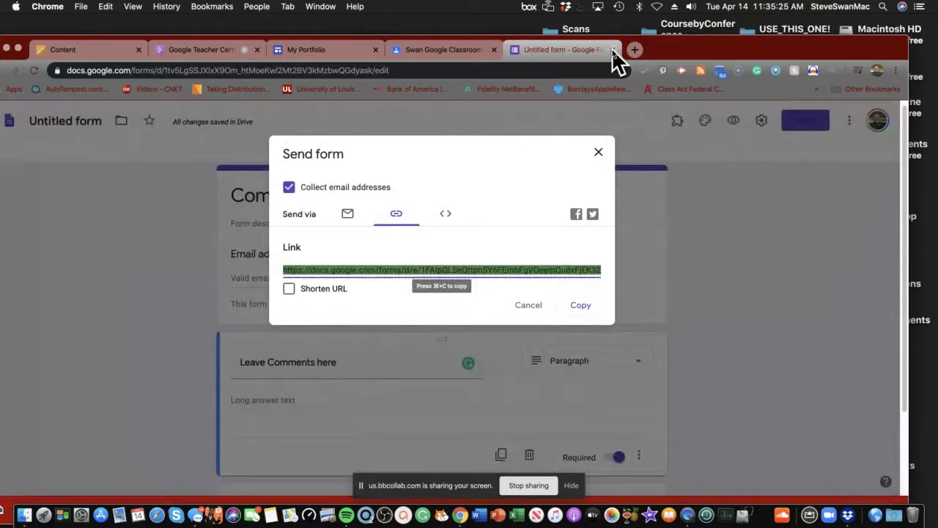
click(612, 49)
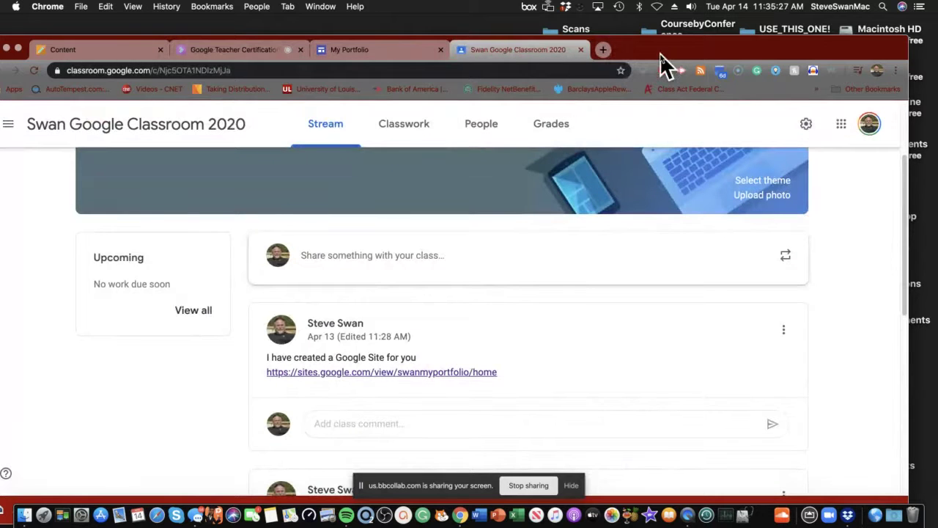
drag(659, 53, 761, 61)
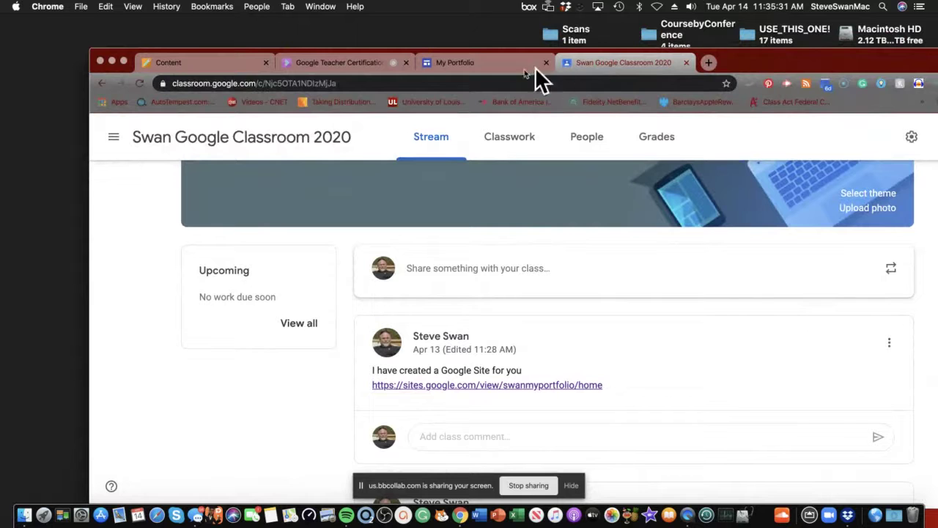
click(207, 59)
scroll(286, 277, down, 3)
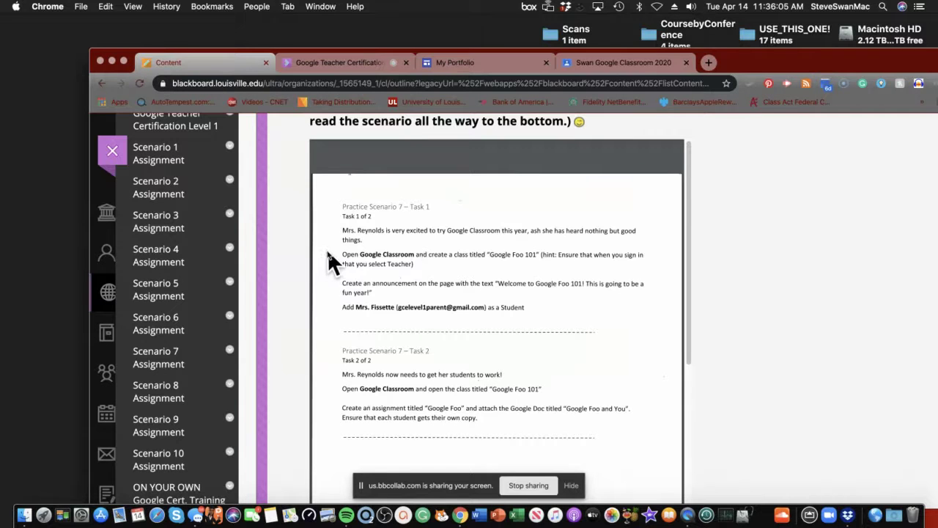
scroll(337, 227, up, 1)
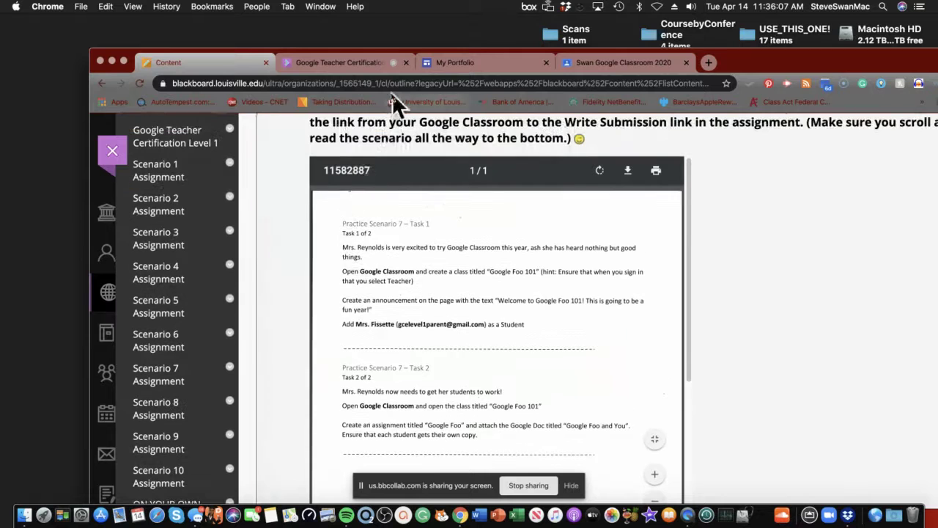
click(586, 66)
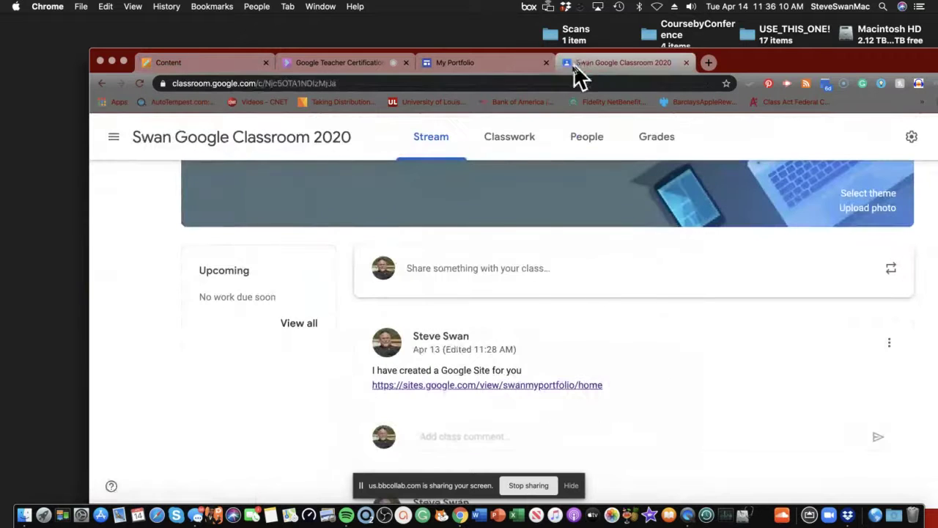
Step: Go to the all-classes overview and choose Create class from the + menu
click(115, 140)
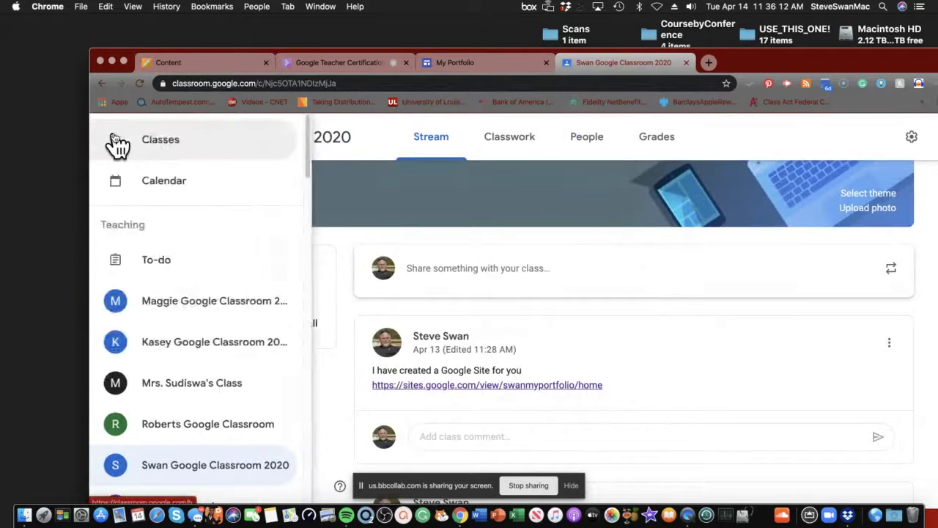
click(168, 143)
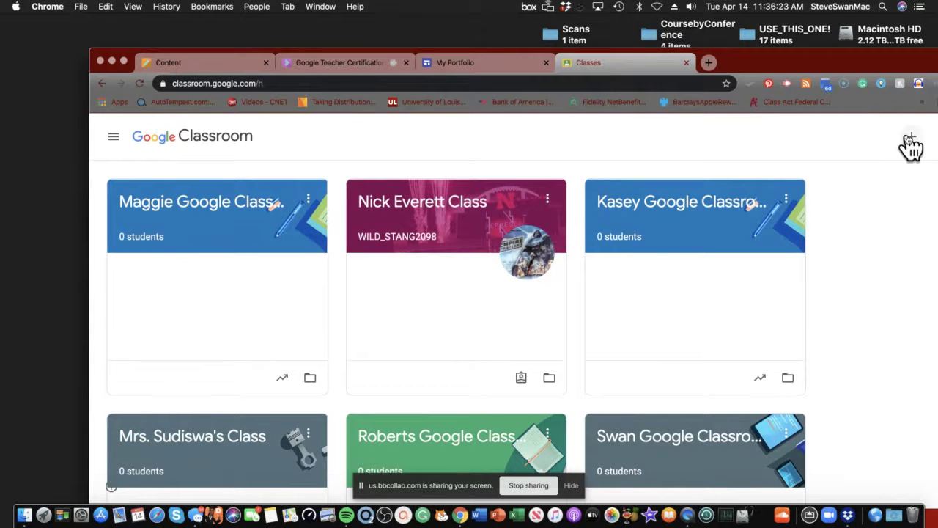
drag(798, 55, 760, 60)
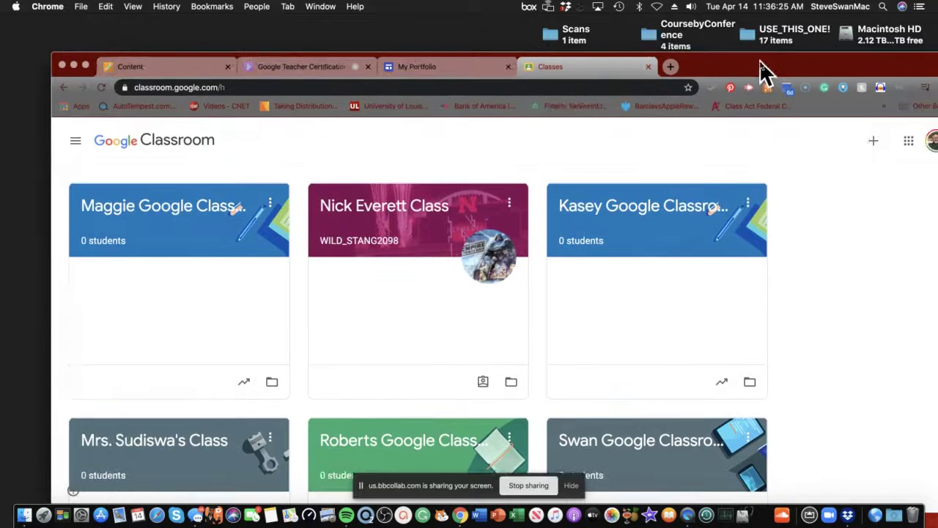
click(874, 143)
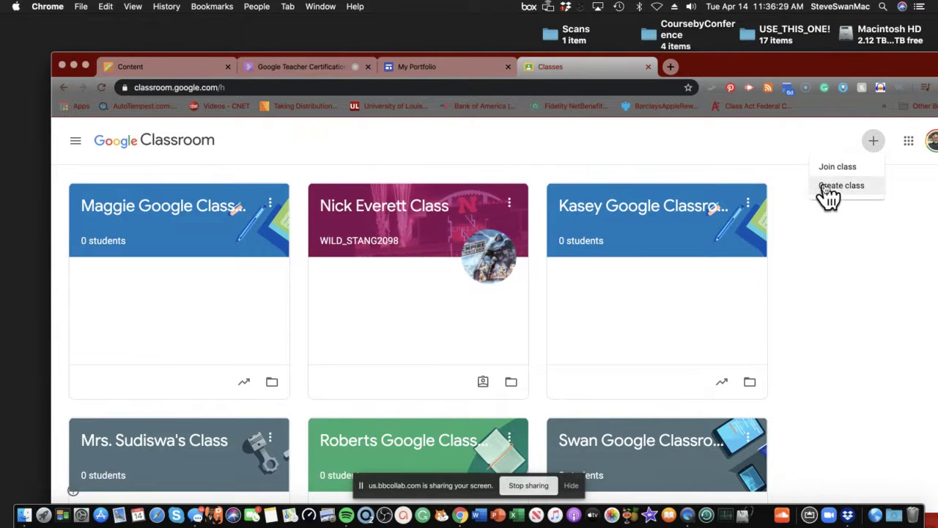
click(819, 188)
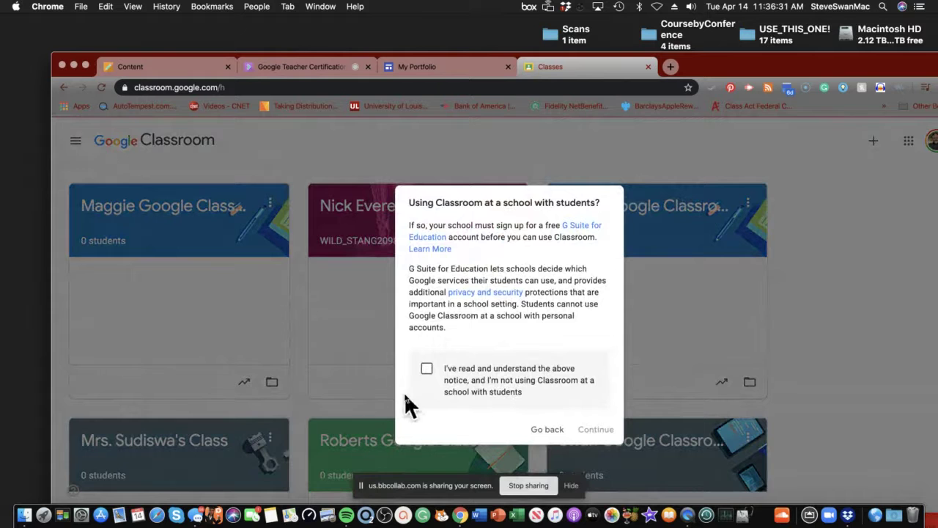
Step: Acknowledge the school-use notice and create the class 'Google Foo 101'
click(427, 369)
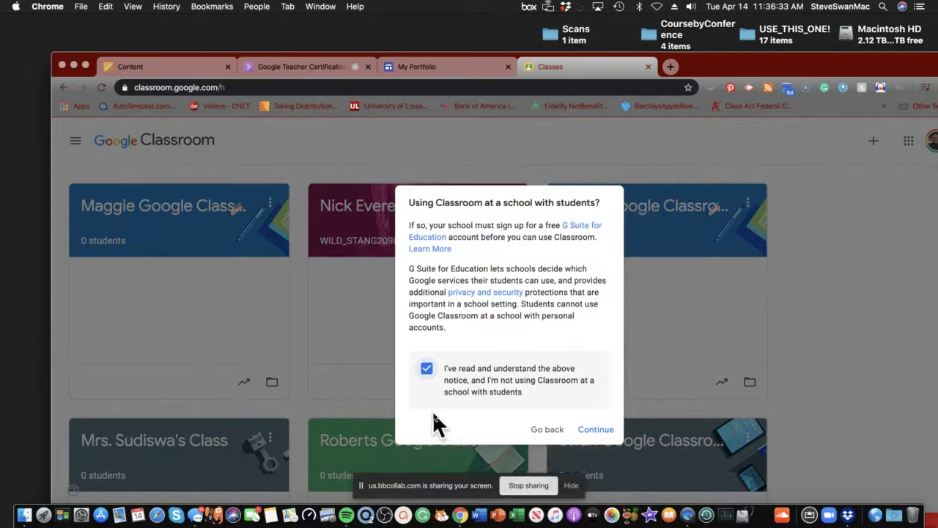
click(596, 431)
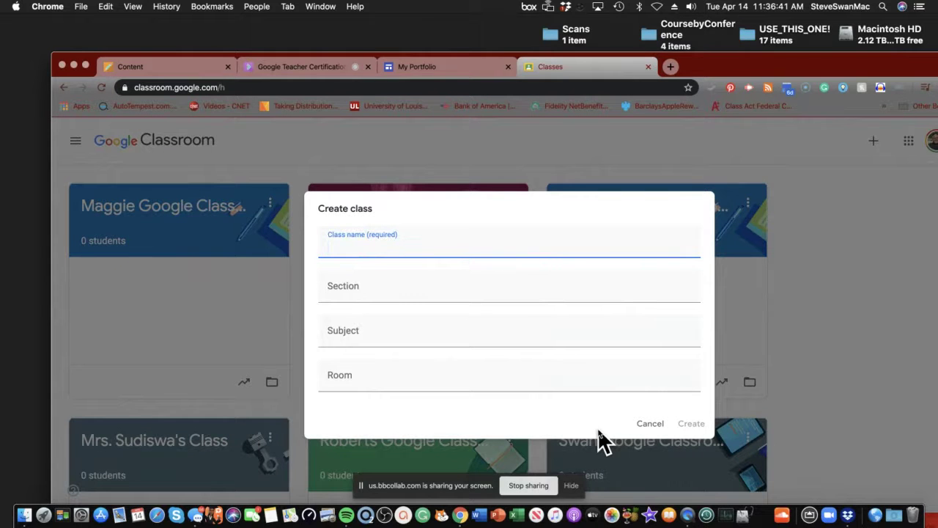
text(Google Foo 101)
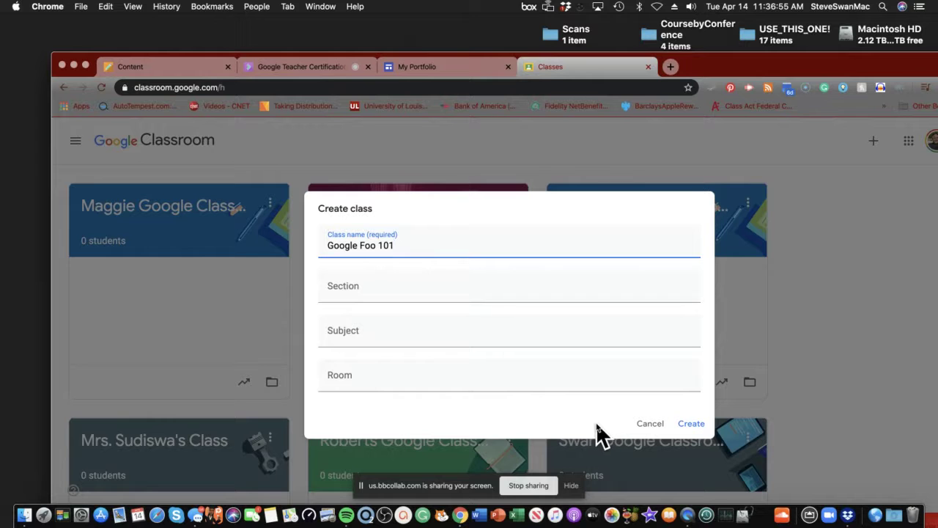
click(691, 425)
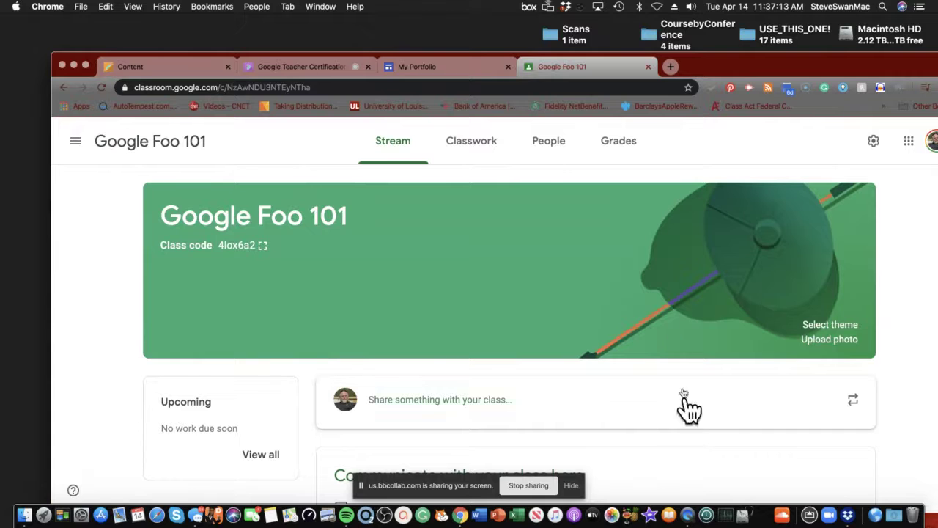
Step: Post the announcement 'Welcome to Google Foo 101. This is going to be a fun year.'
click(543, 145)
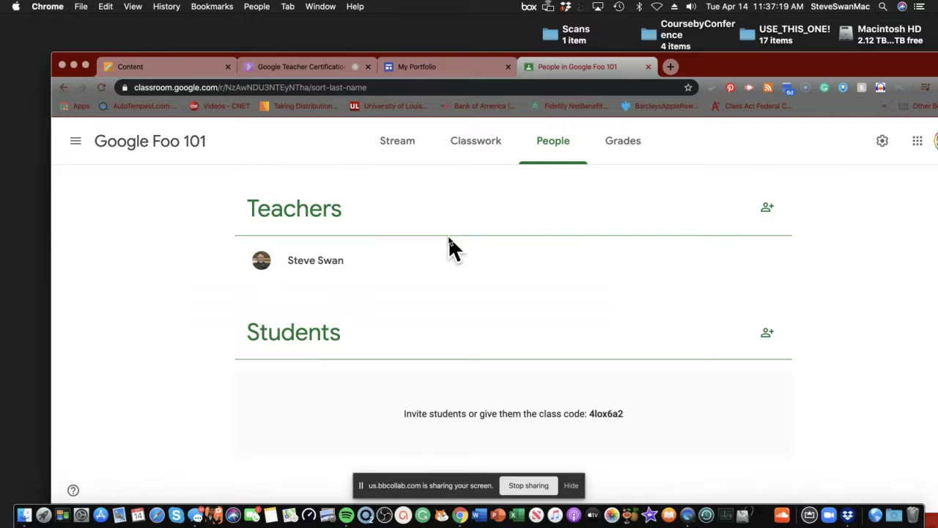
click(400, 139)
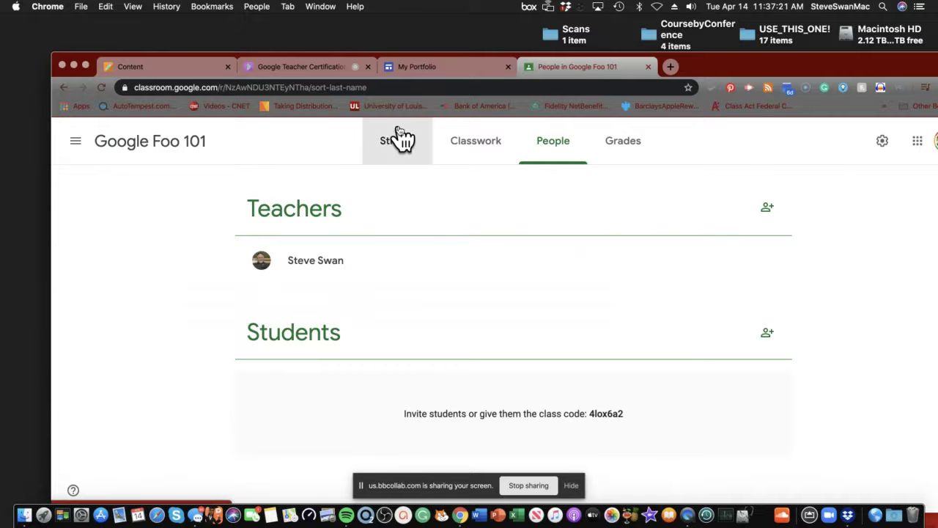
scroll(429, 315, down, 3)
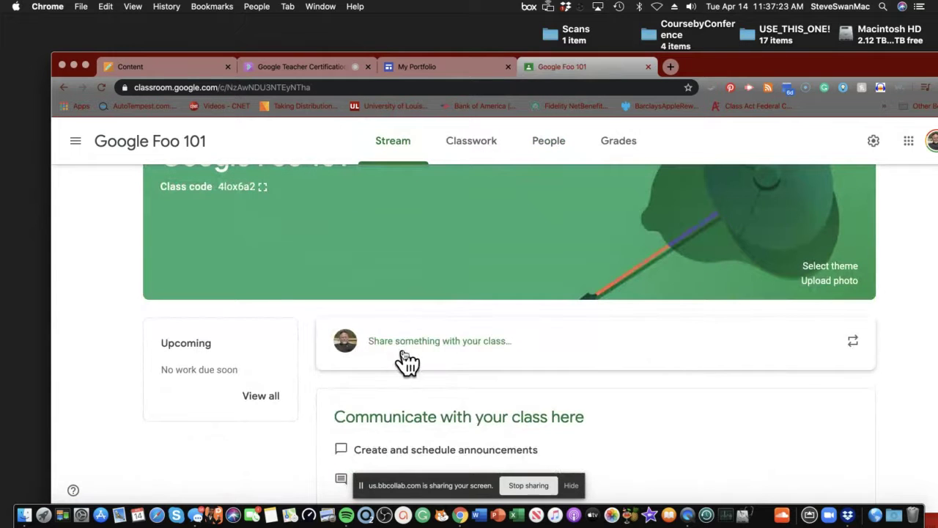
click(407, 356)
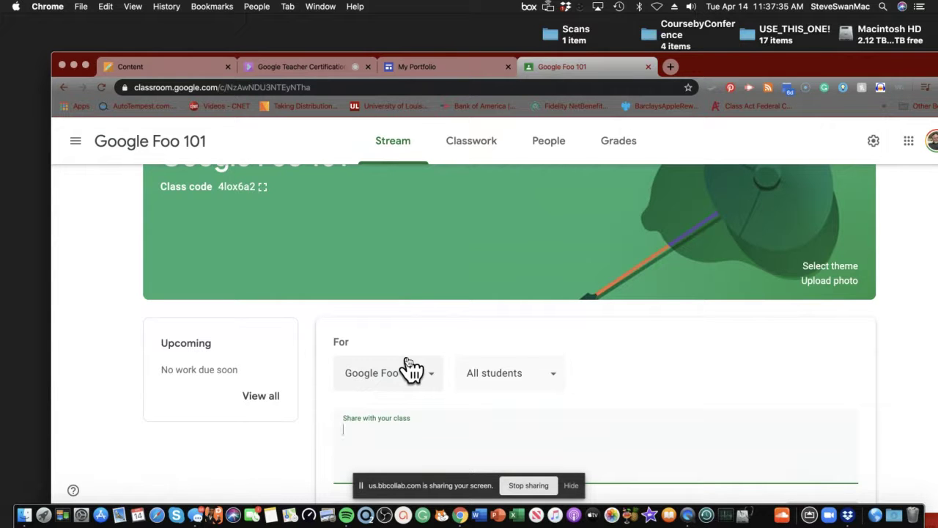
text(Welcome to)
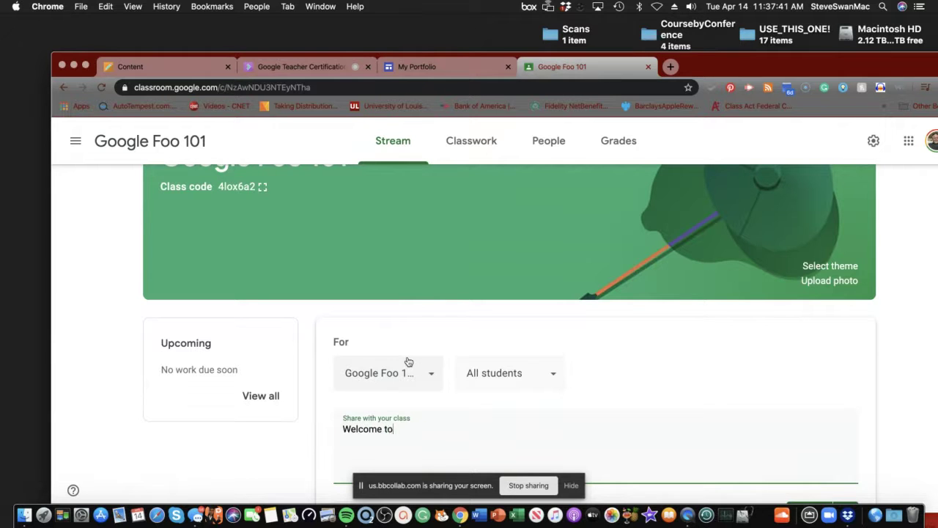
text( Google Foo 101. This is)
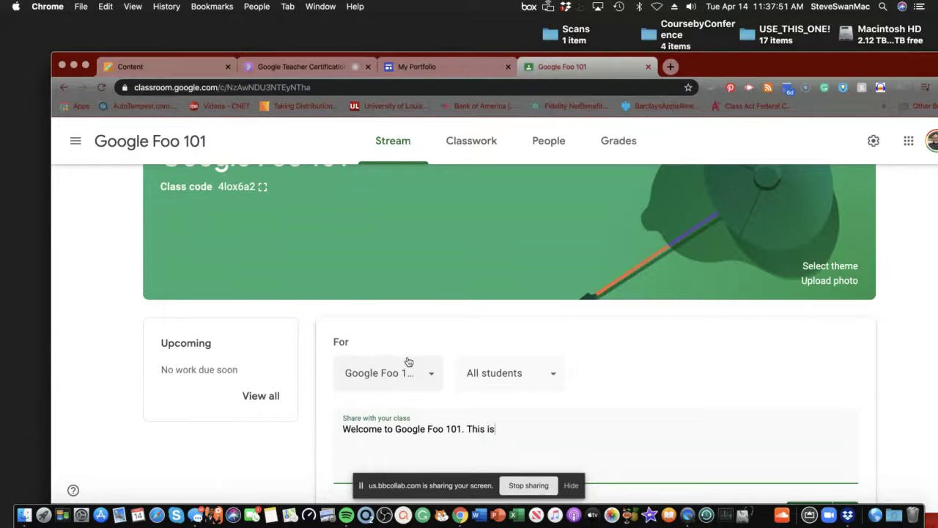
text( going to be a fun year)
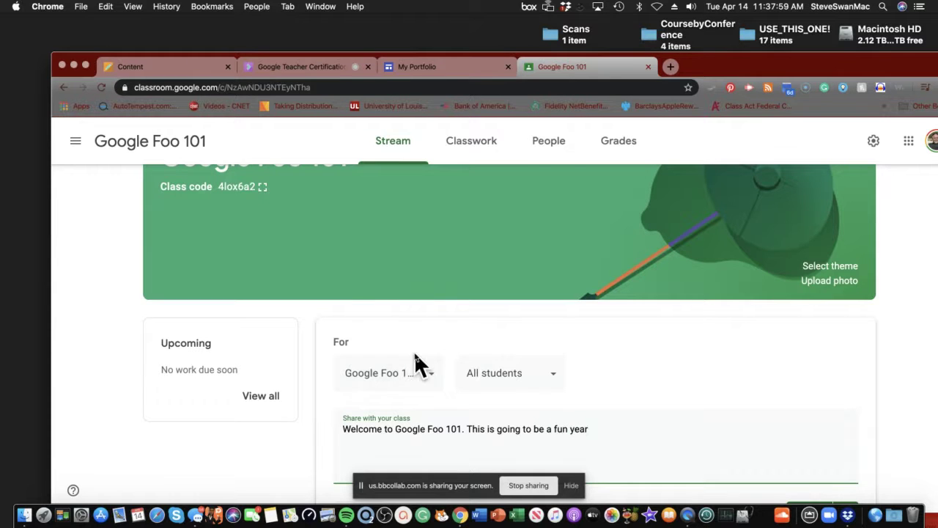
scroll(452, 370, down, 3)
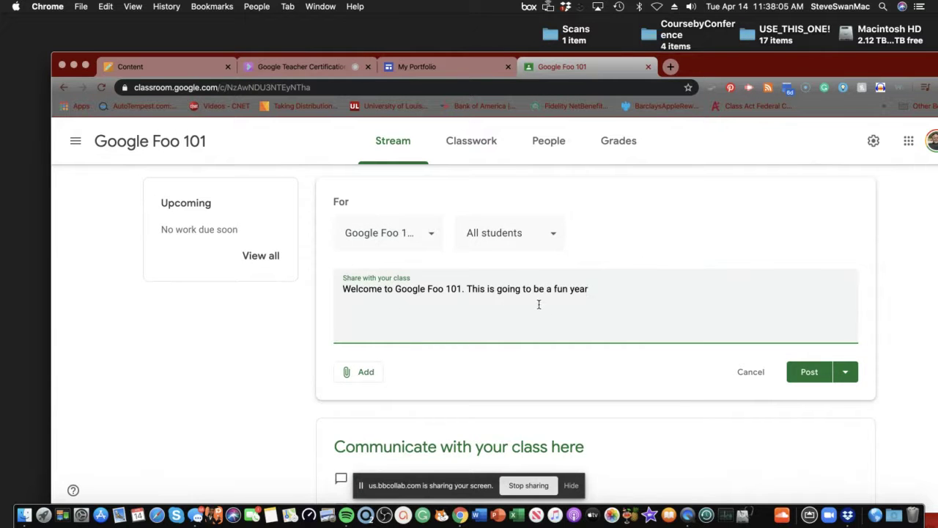
text(.)
click(809, 374)
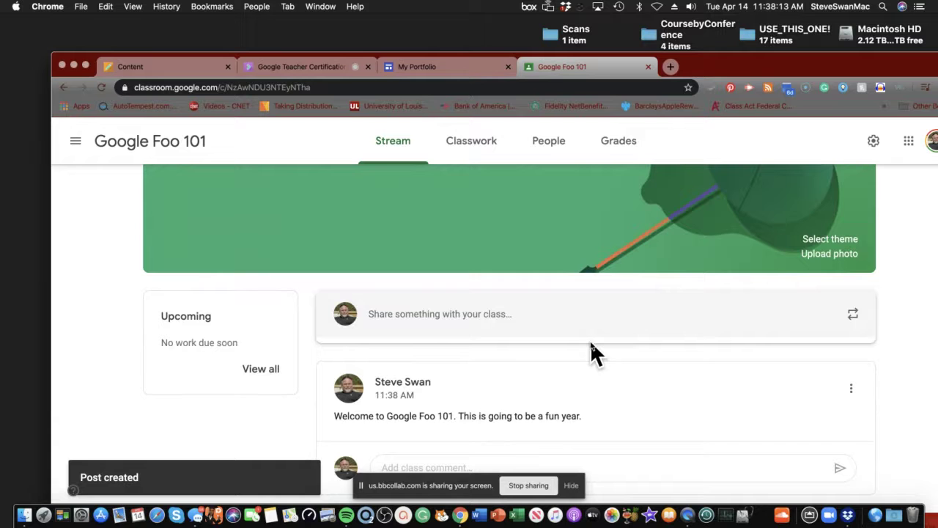
Step: Invite one student to Google Foo 101 by searching for their e-mail address
click(551, 144)
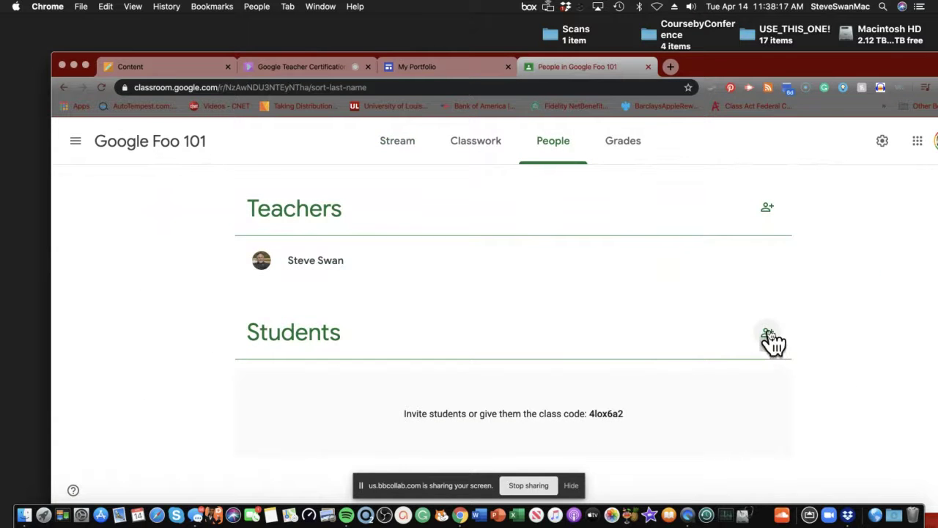
click(767, 333)
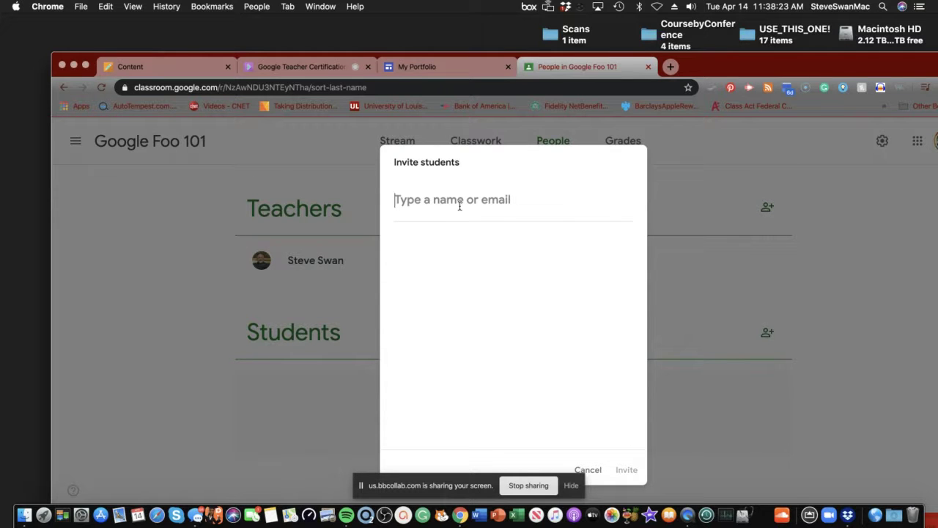
text(gce)
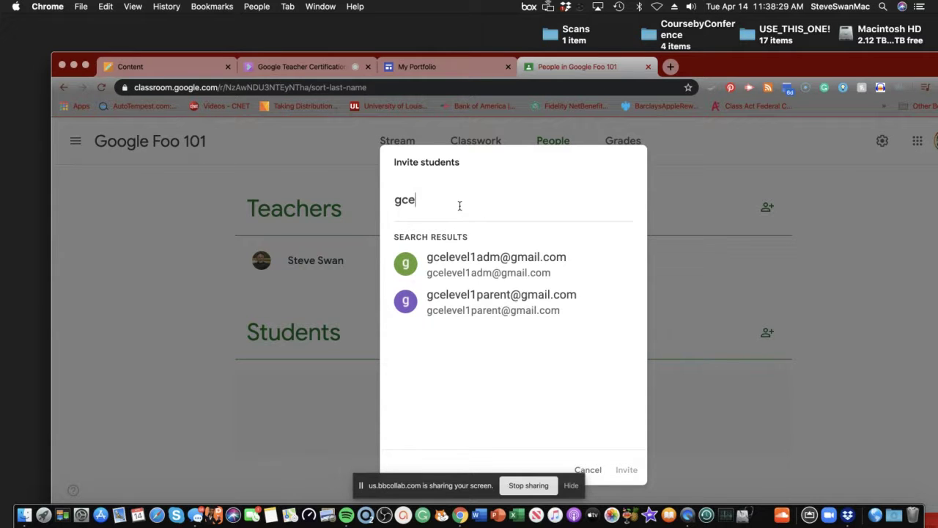
text(level1parent)
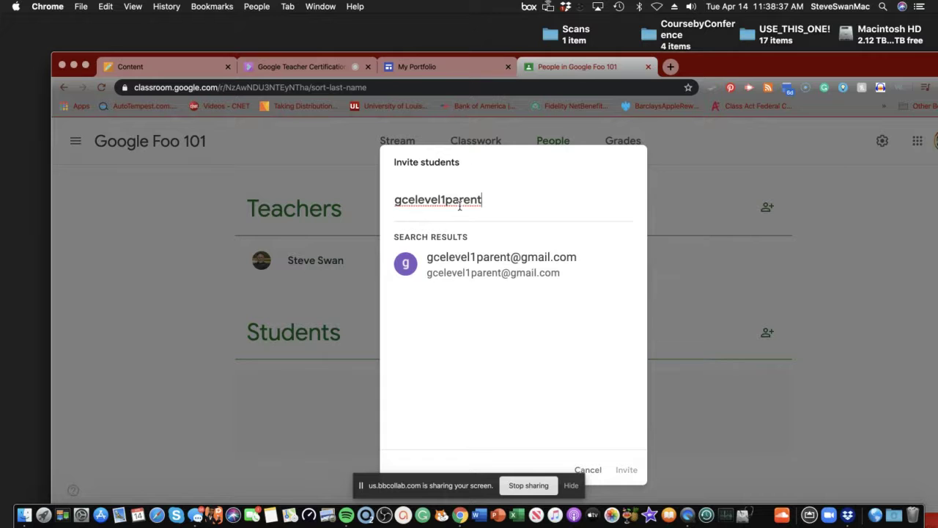
click(470, 266)
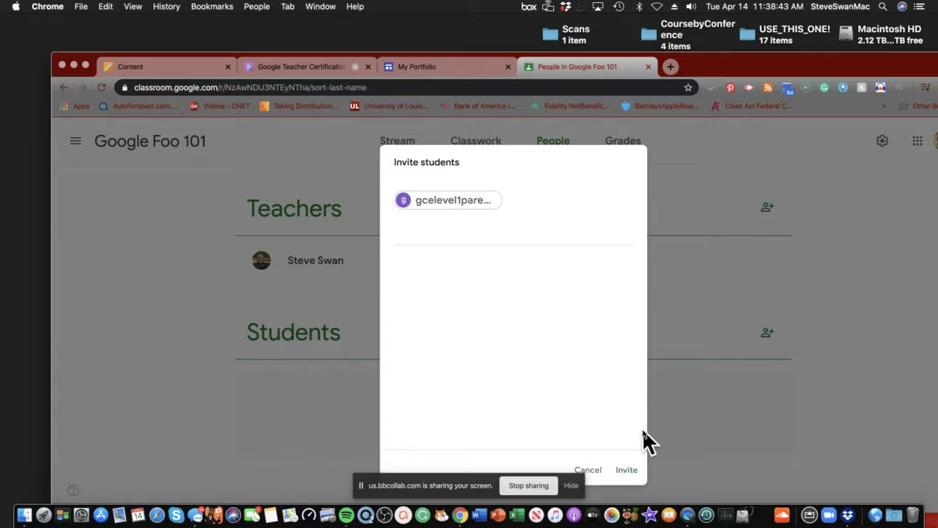
click(626, 471)
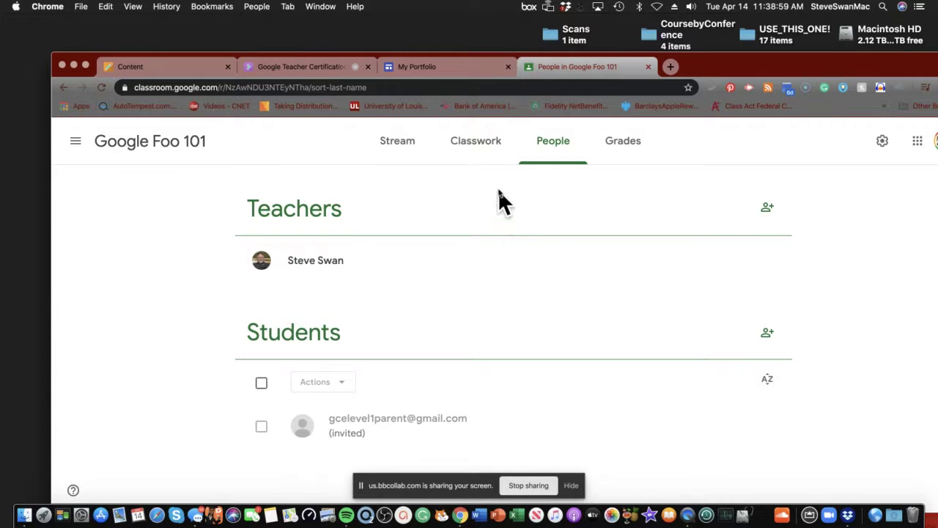
Step: Open the Create menu on the Google Foo 101 Classwork page
click(481, 148)
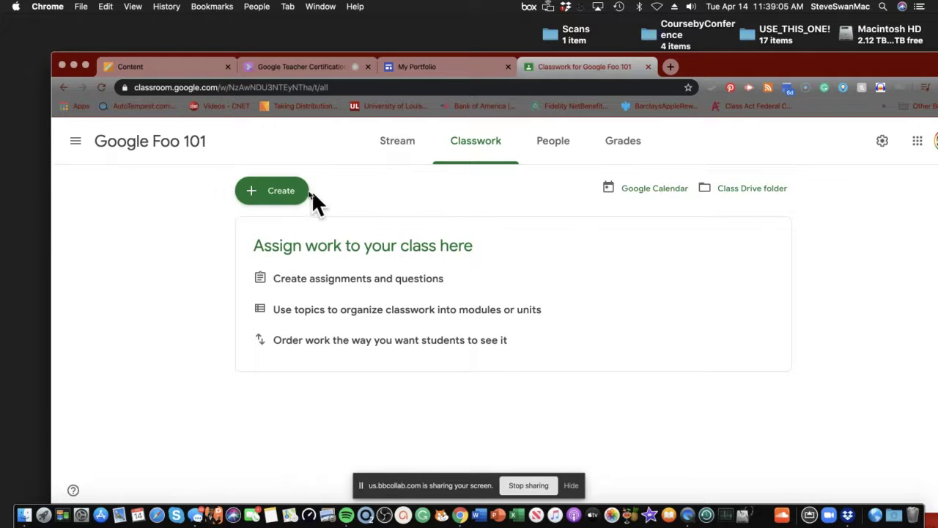
click(288, 192)
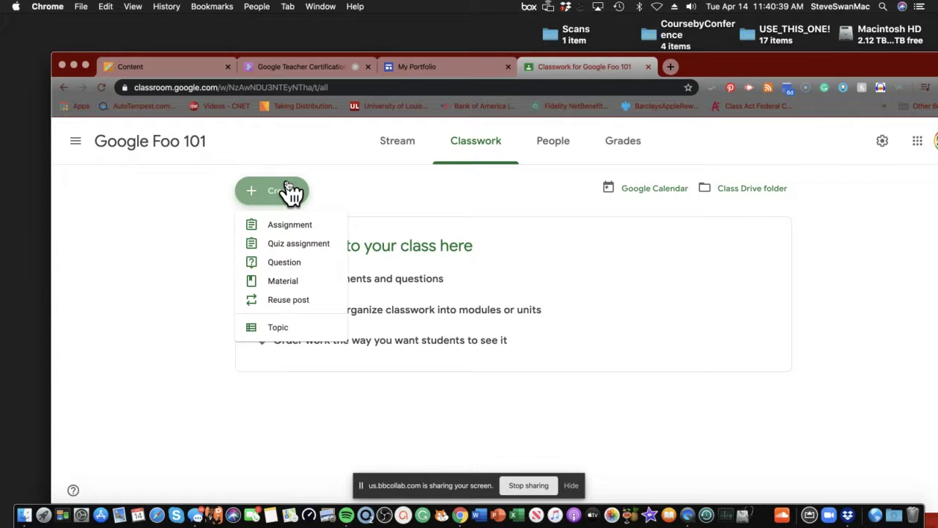
Step: Start an assignment titled 'Google Foo' and attach the Drive doc 'Google Foo and You'
click(302, 234)
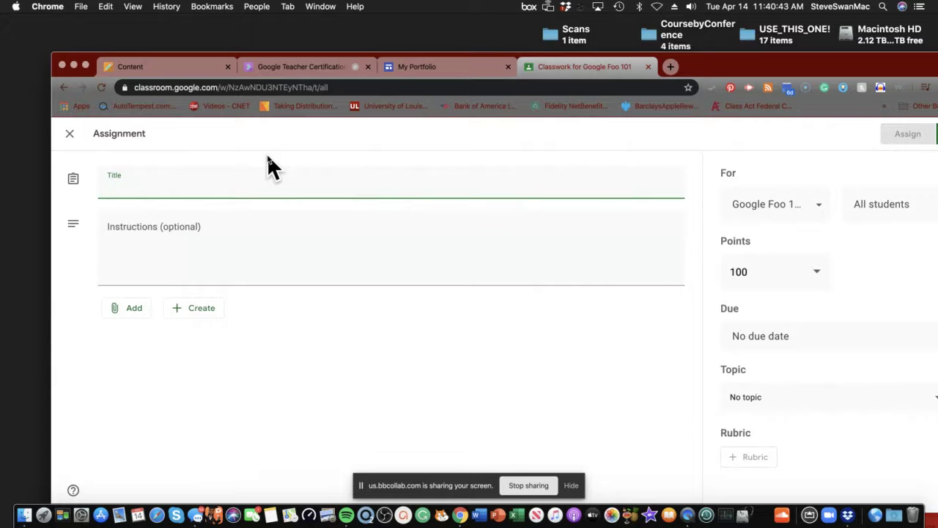
text(Goog)
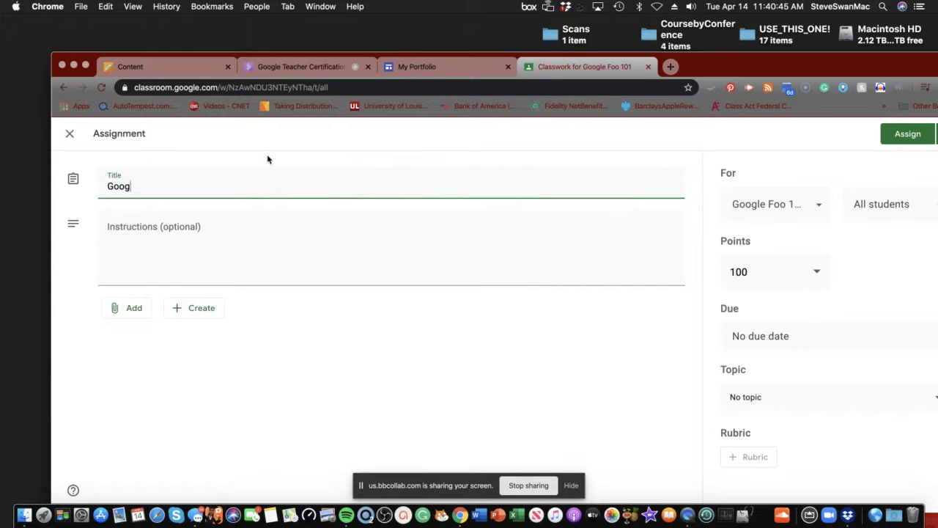
text(le Foo)
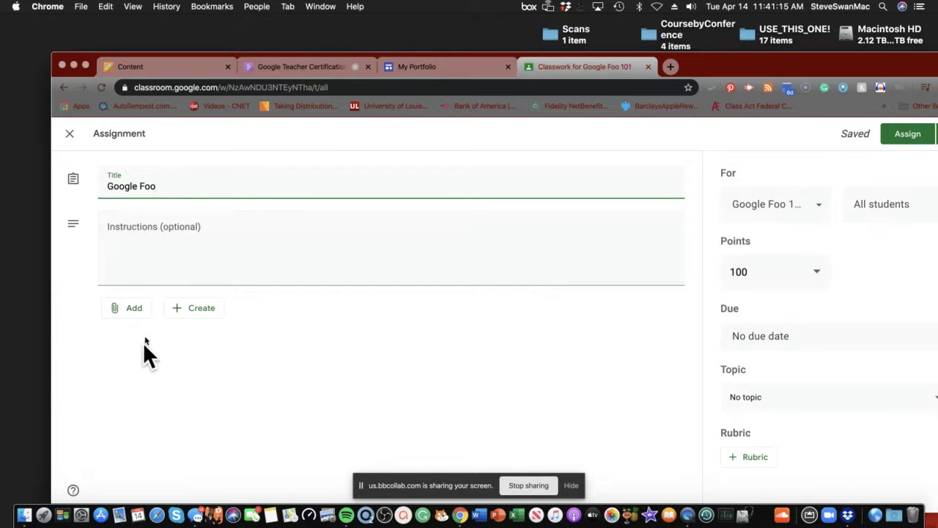
click(137, 314)
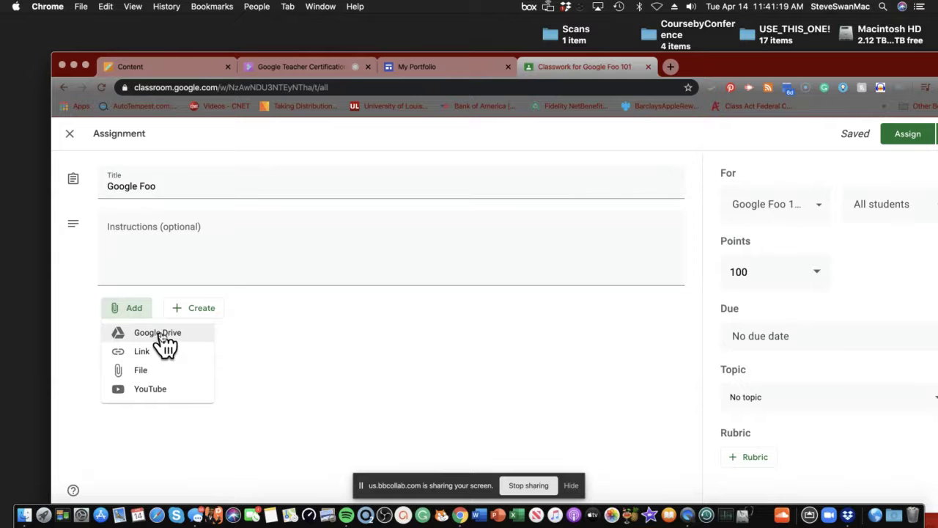
click(160, 334)
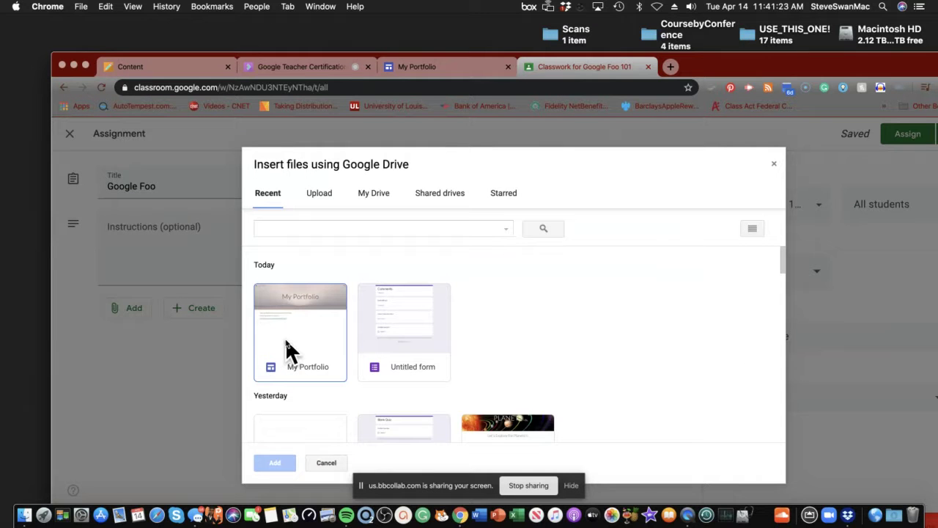
scroll(304, 350, down, 3)
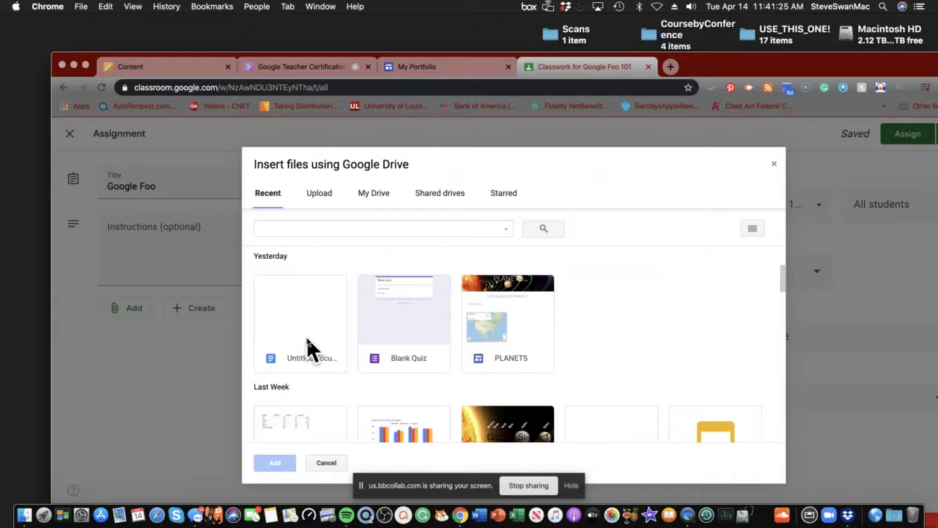
scroll(306, 339, down, 3)
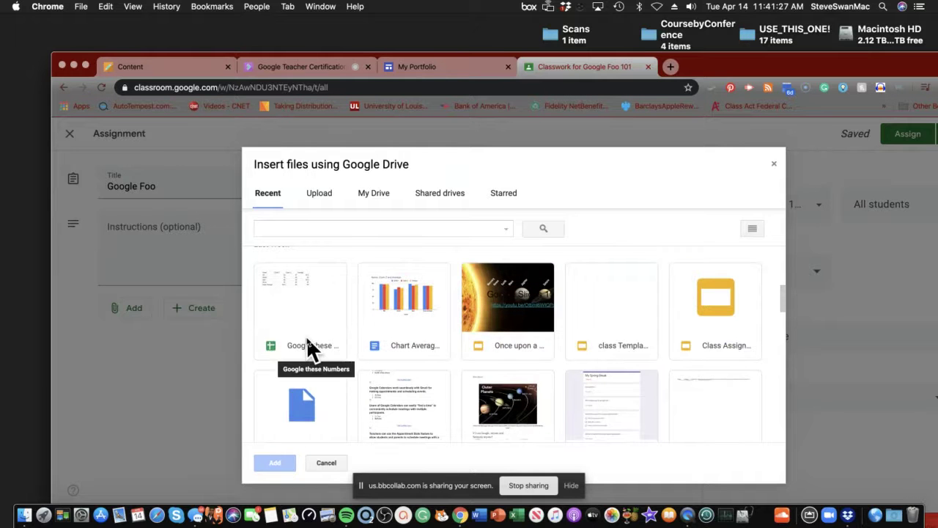
scroll(345, 355, down, 3)
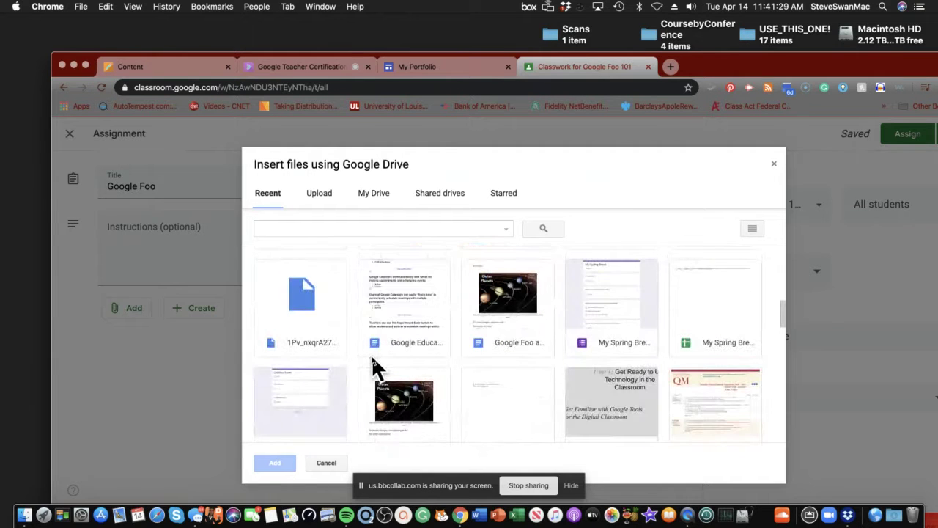
double_click(517, 293)
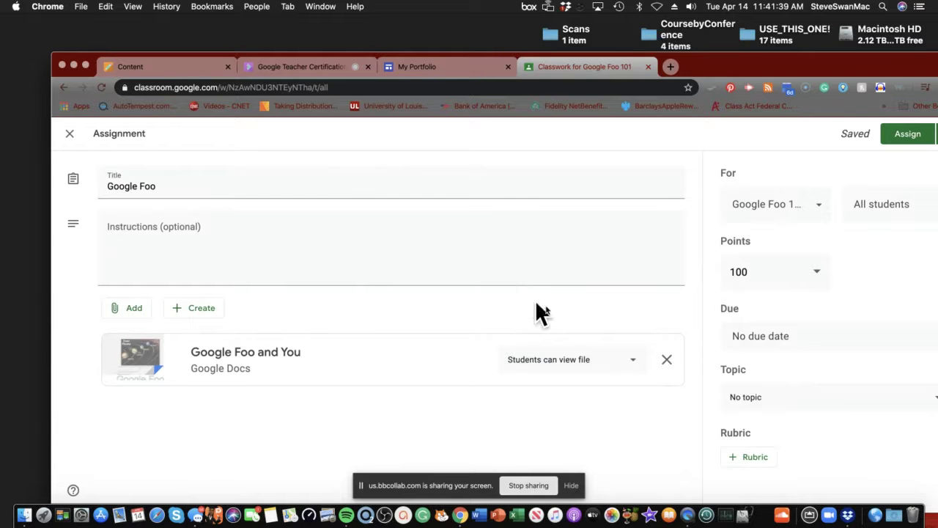
Step: Set the 'Google Foo and You' attachment to 'Make a copy for each student'
click(635, 363)
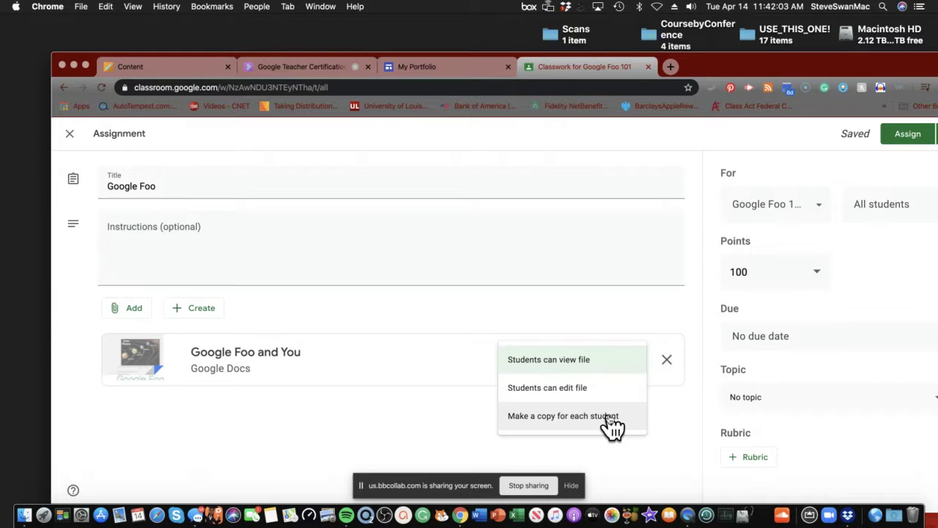
click(607, 416)
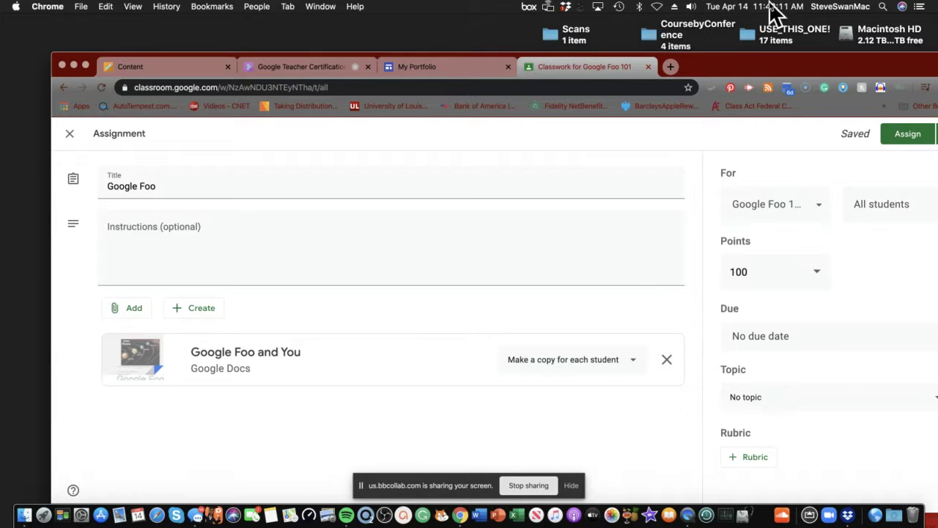
drag(758, 66, 656, 42)
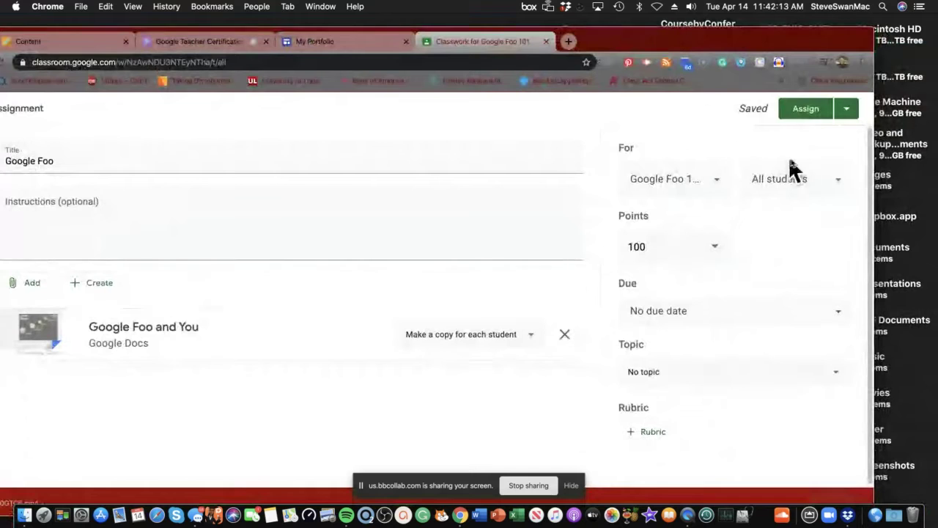
click(840, 184)
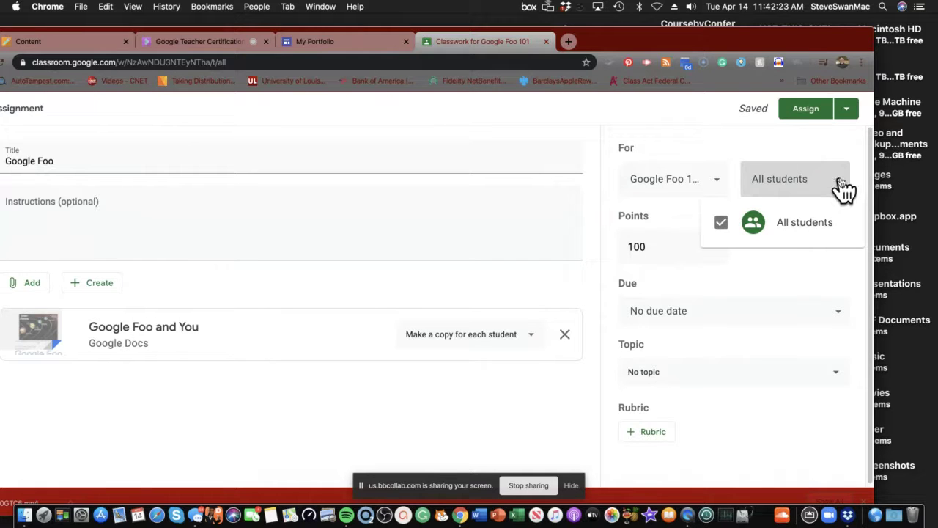
click(786, 249)
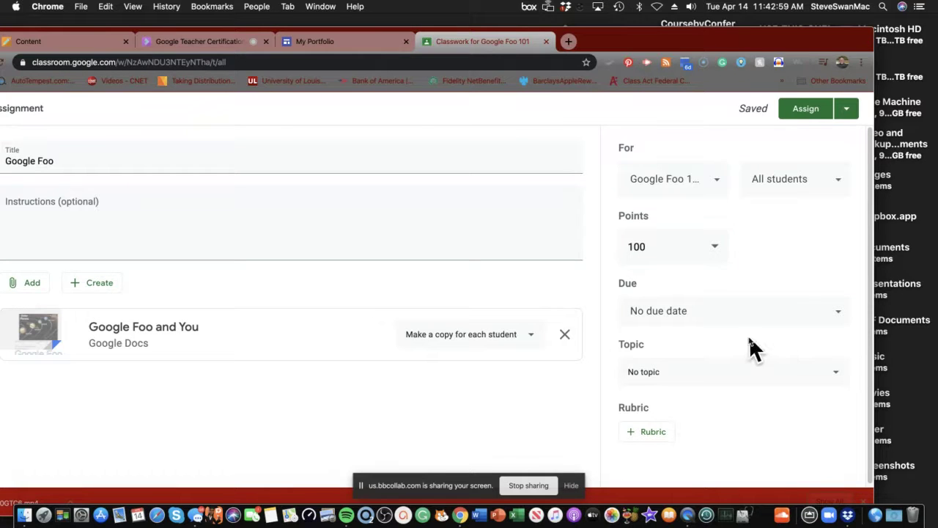
Step: Remove the 'Google Foo and You' attachment and re-attach it from Google Drive
click(563, 337)
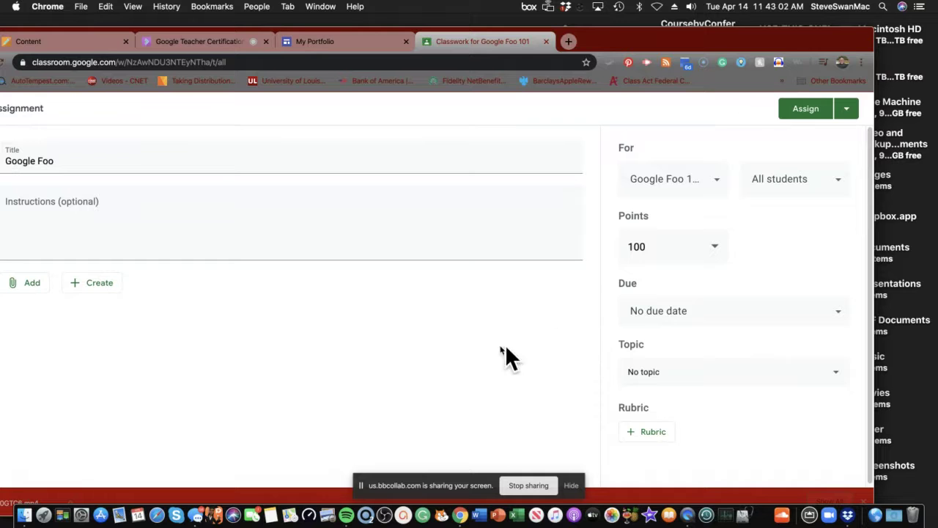
click(16, 287)
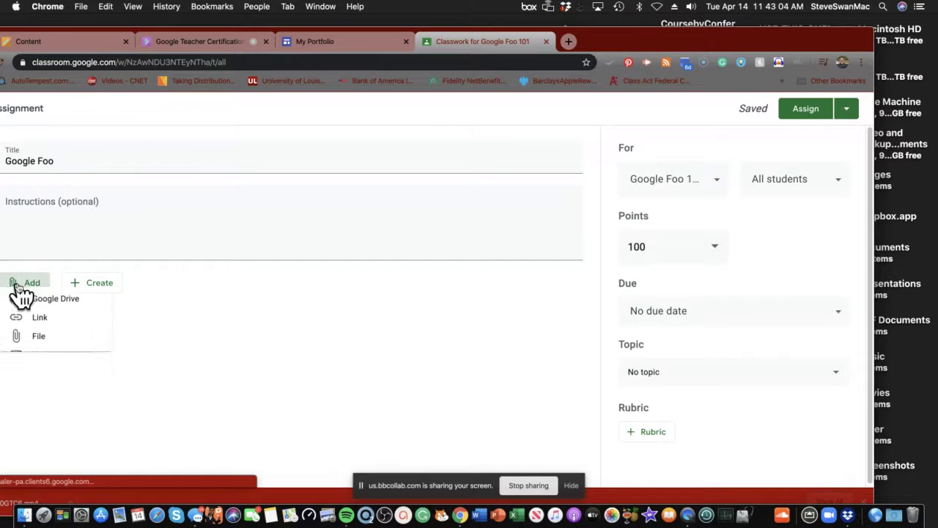
click(36, 311)
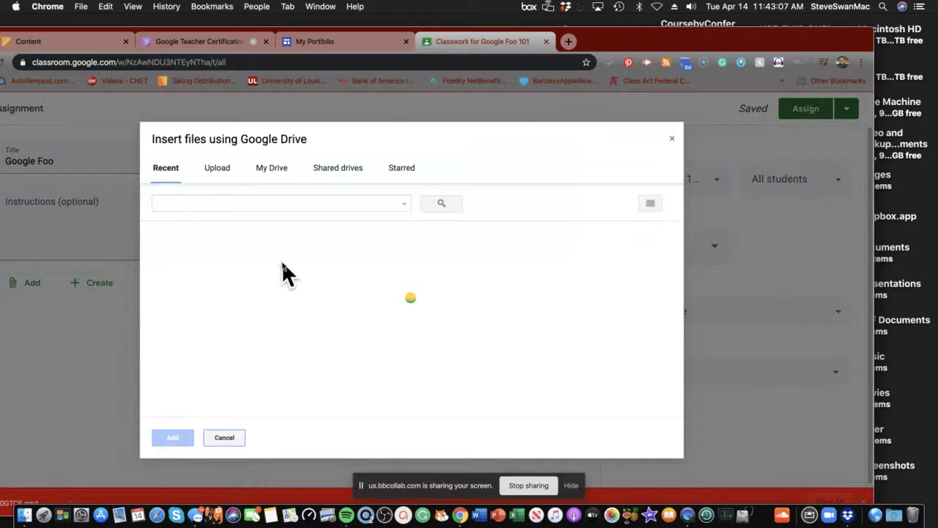
scroll(284, 273, down, 3)
scroll(282, 265, down, 3)
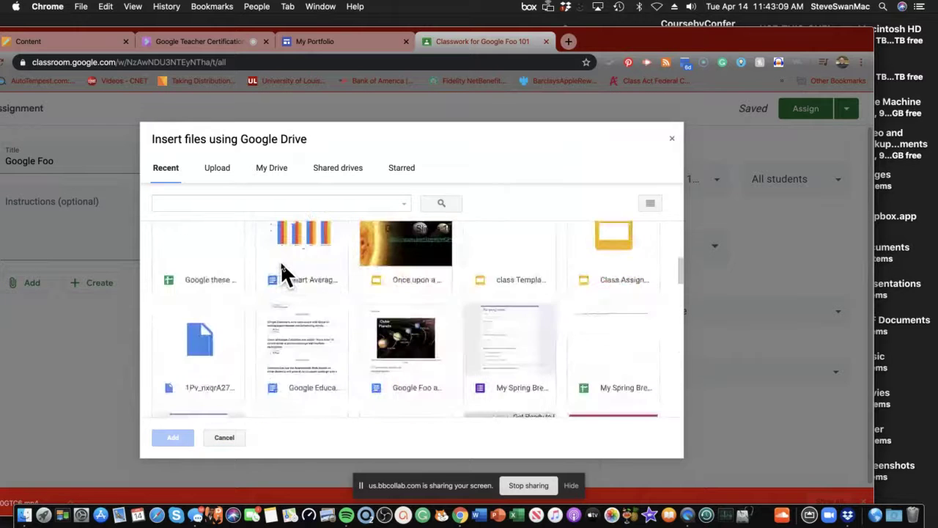
double_click(409, 348)
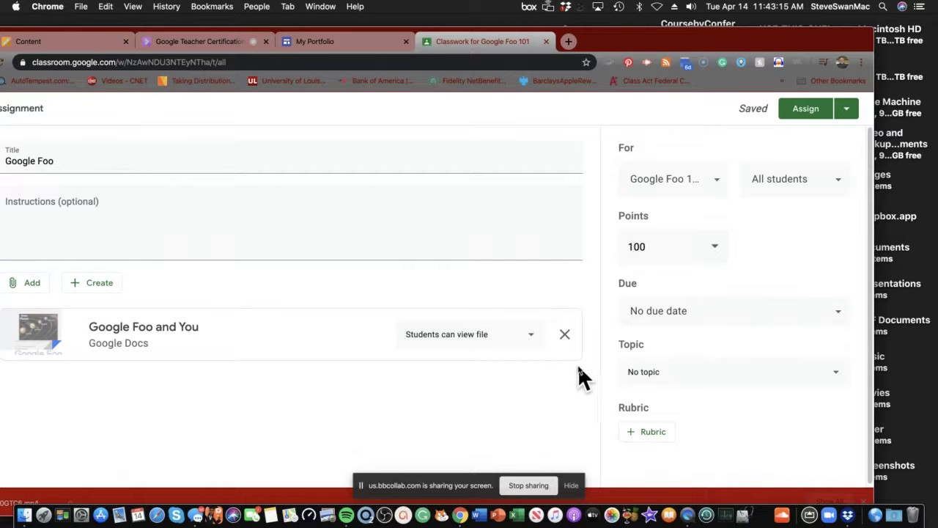
Step: Open the Google Foo assignment's due date picker and clear it back to No due date
click(681, 322)
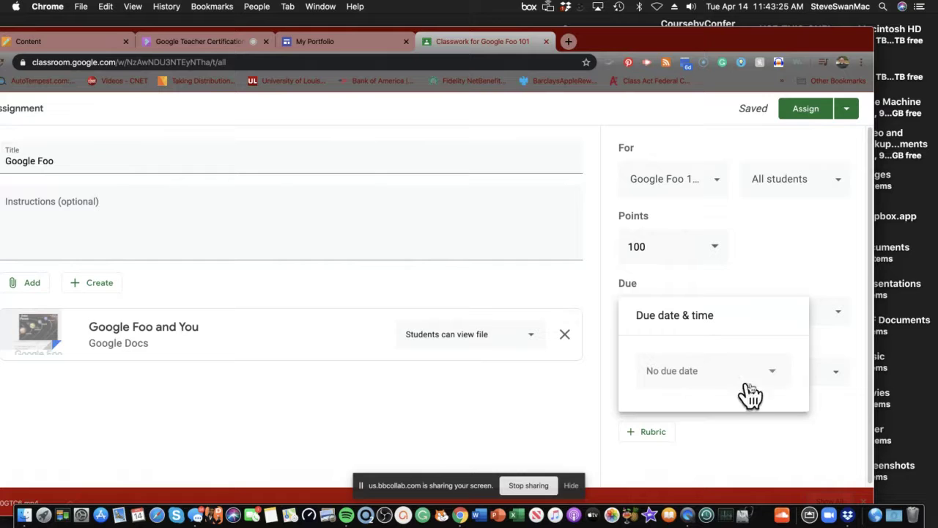
click(693, 374)
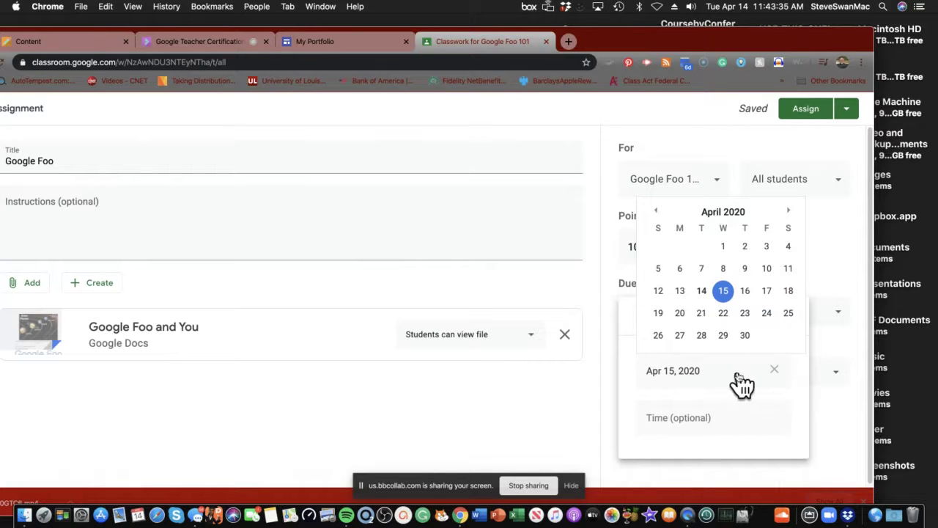
click(776, 371)
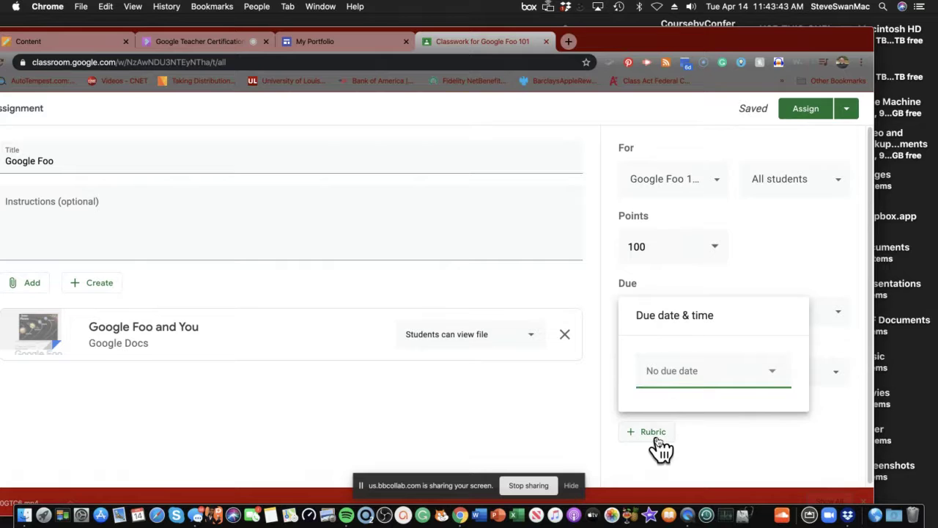
scroll(655, 448, down, 1)
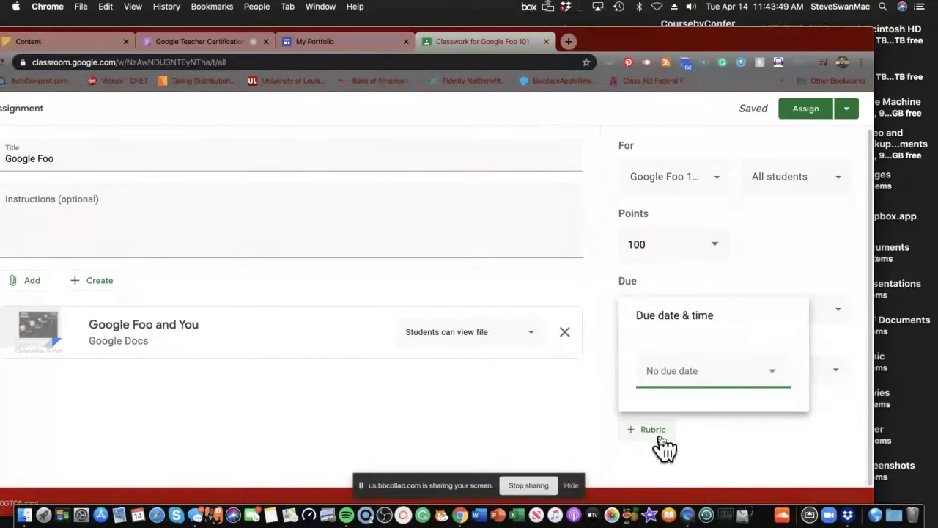
Step: Start a new rubric for the assignment and try saving it while still empty
click(646, 437)
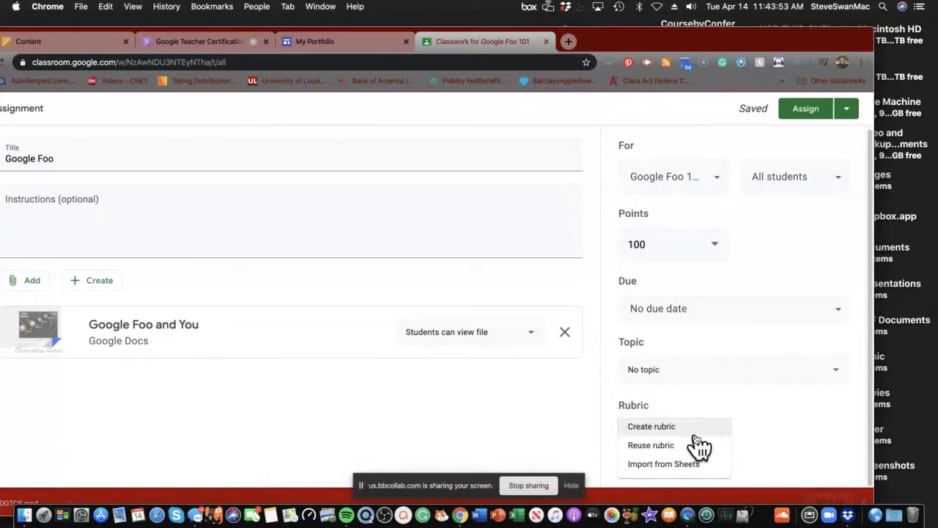
click(649, 430)
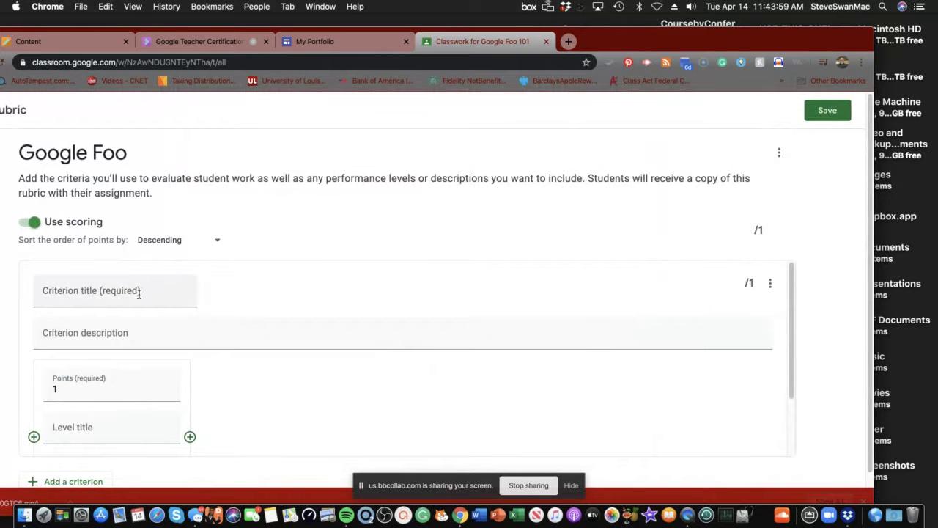
scroll(117, 311, down, 3)
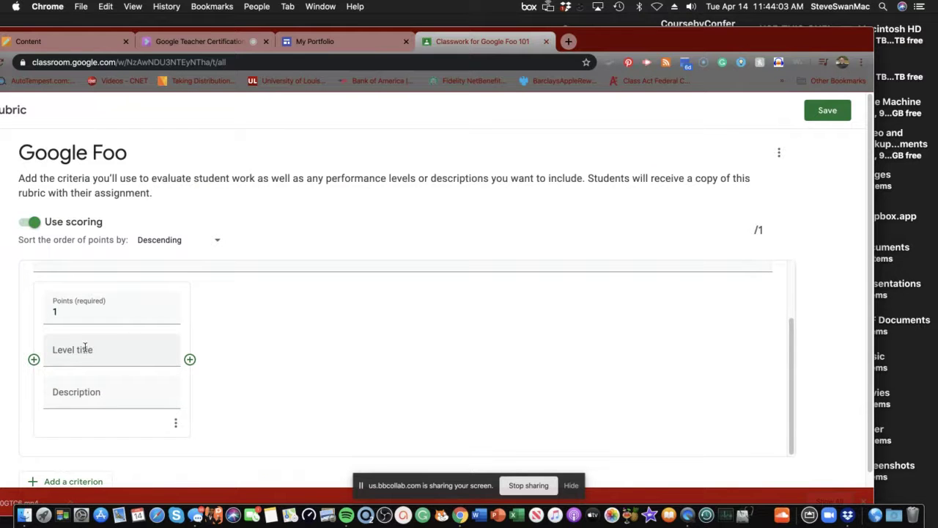
scroll(88, 392, down, 1)
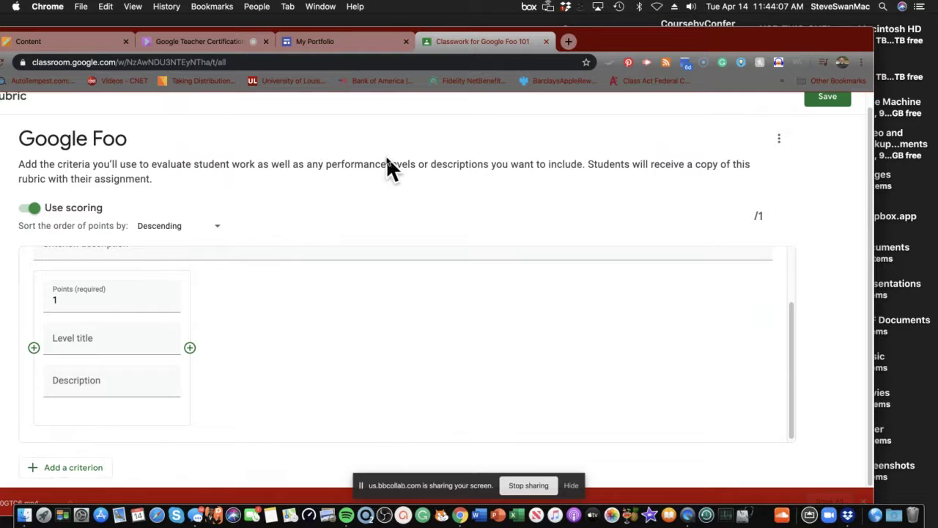
click(835, 103)
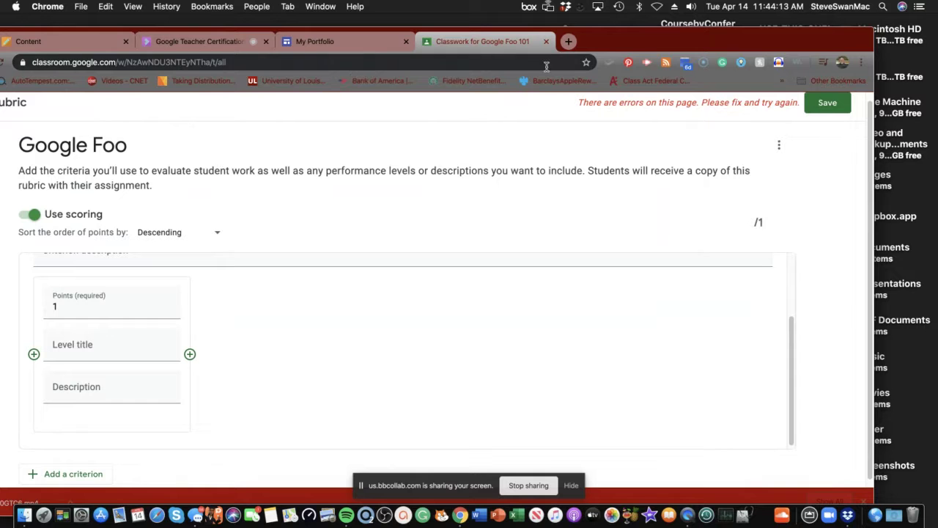
Step: Close the rubric editor and discard the unsaved rubric draft
drag(643, 42, 736, 62)
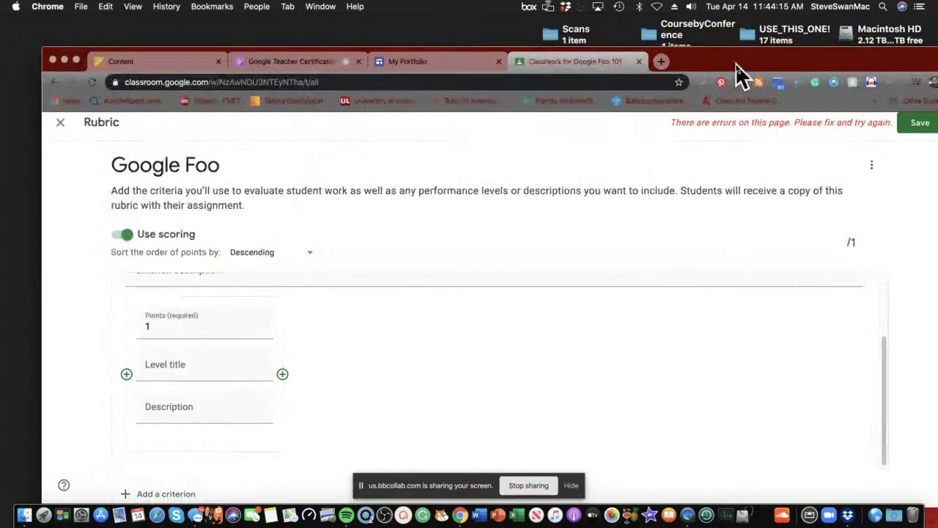
click(60, 125)
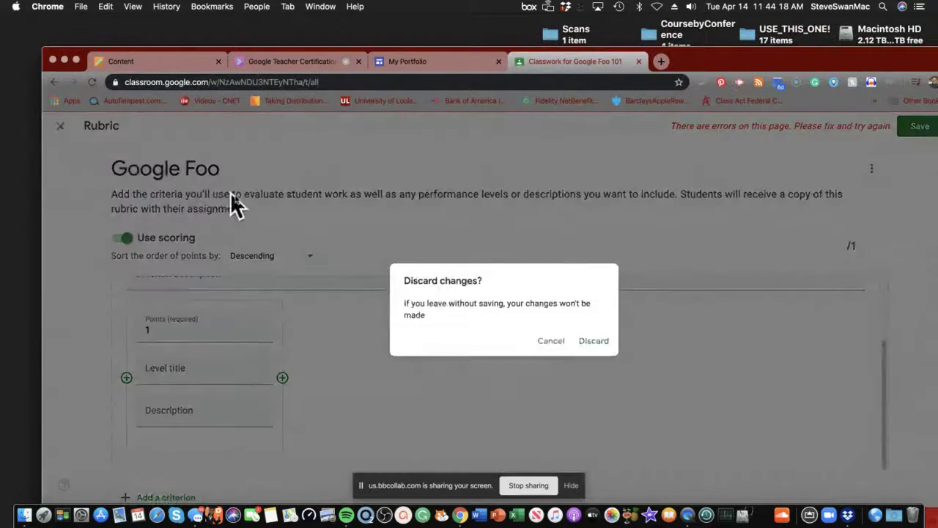
click(584, 352)
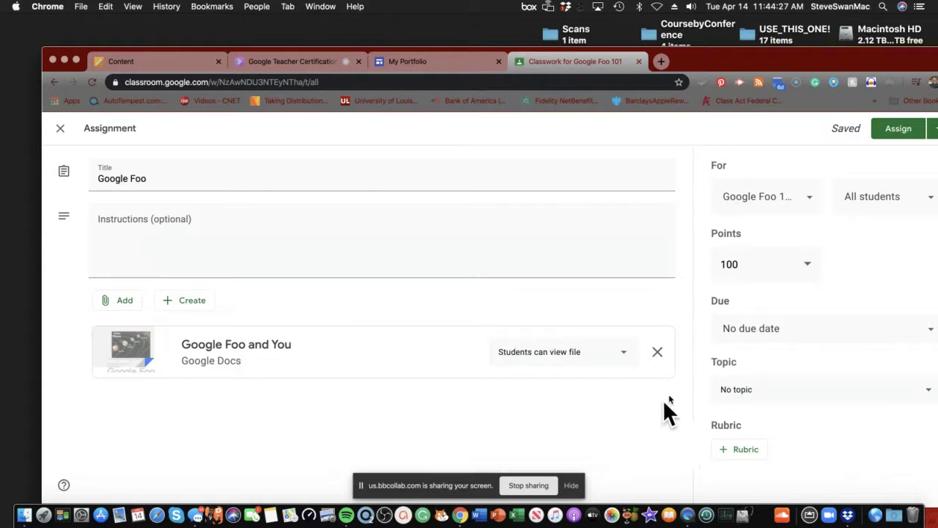
Step: Assign the Google Foo assignment so it posts to Google Foo 101's Classwork
drag(737, 61, 686, 53)
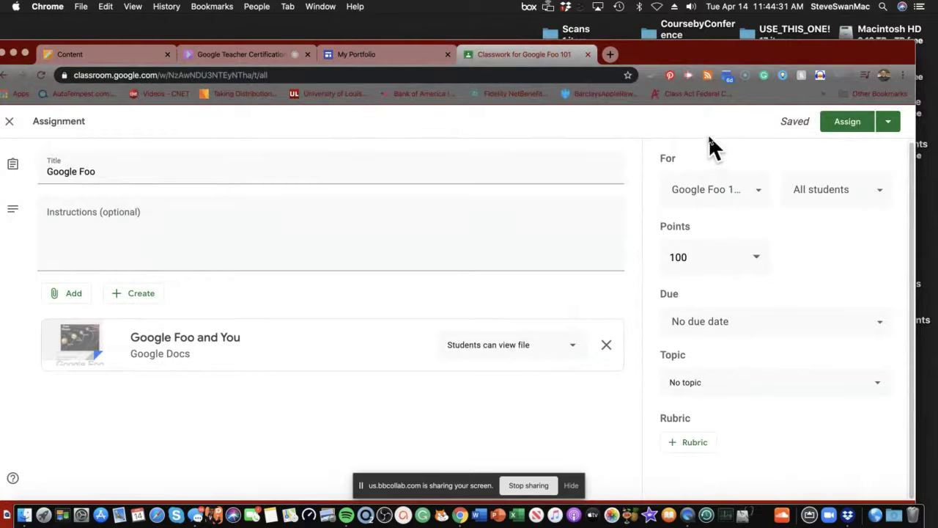
click(845, 123)
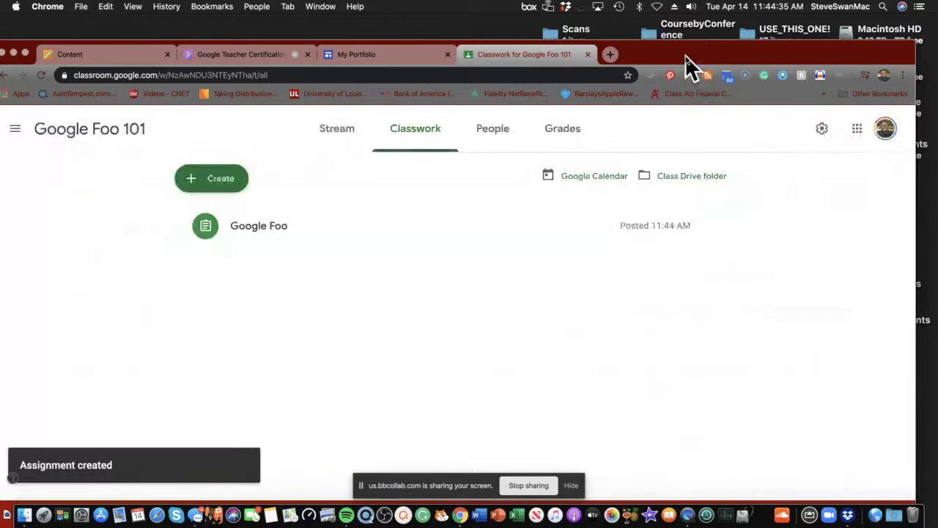
drag(686, 54, 775, 59)
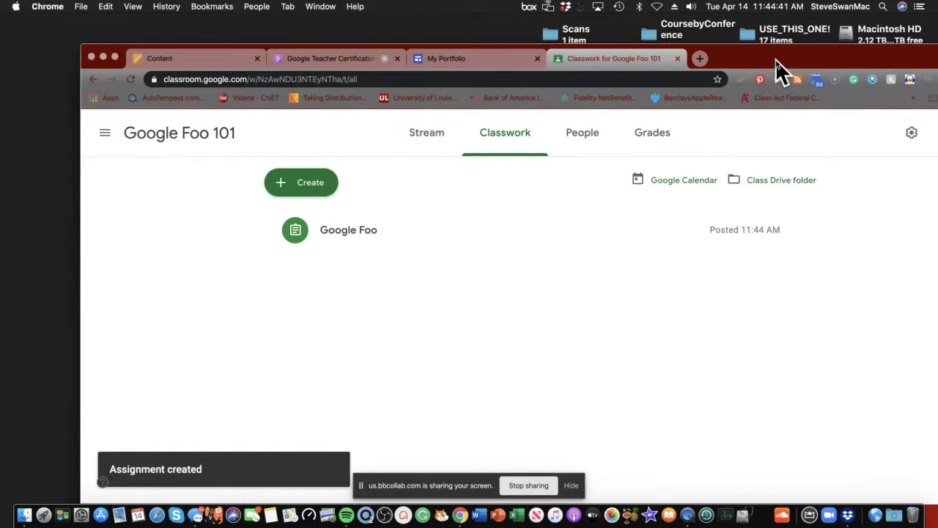
Step: Expand the Google Foo entry in Classwork, then check its new post in the Stream
click(372, 229)
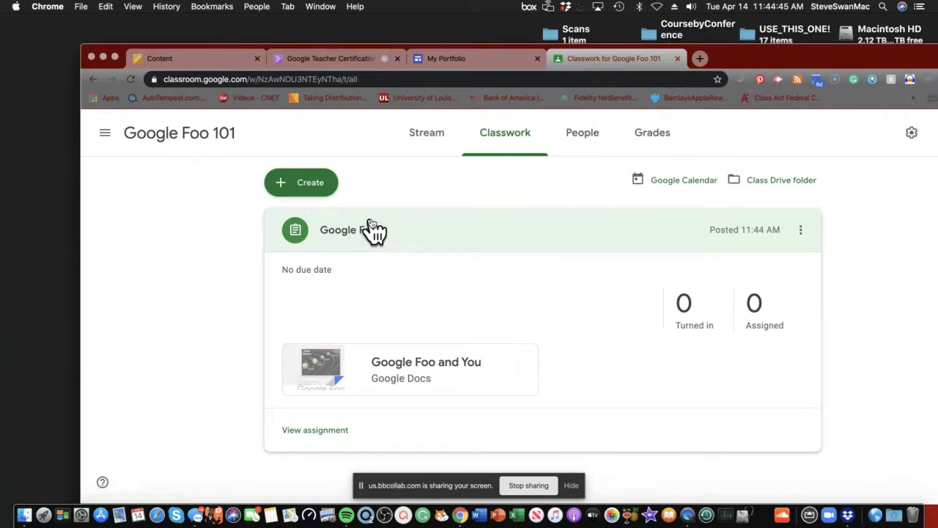
click(429, 142)
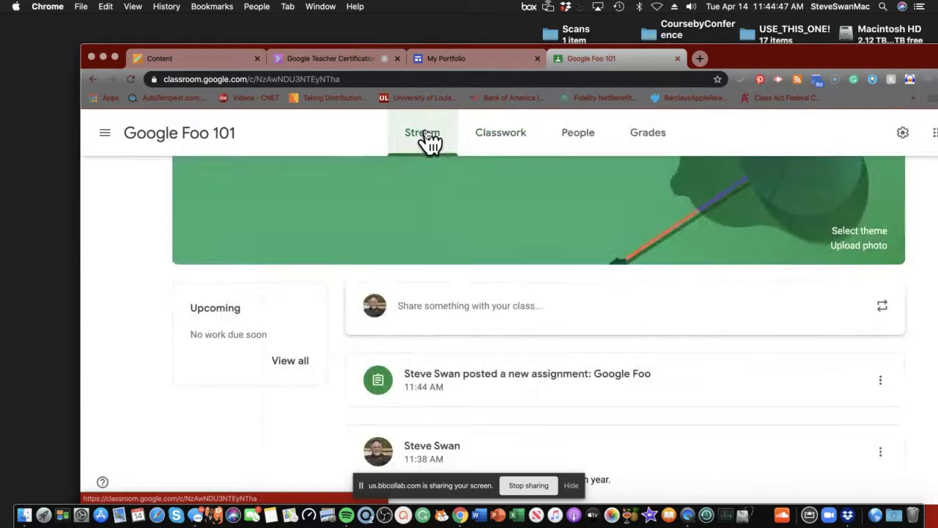
scroll(444, 325, down, 2)
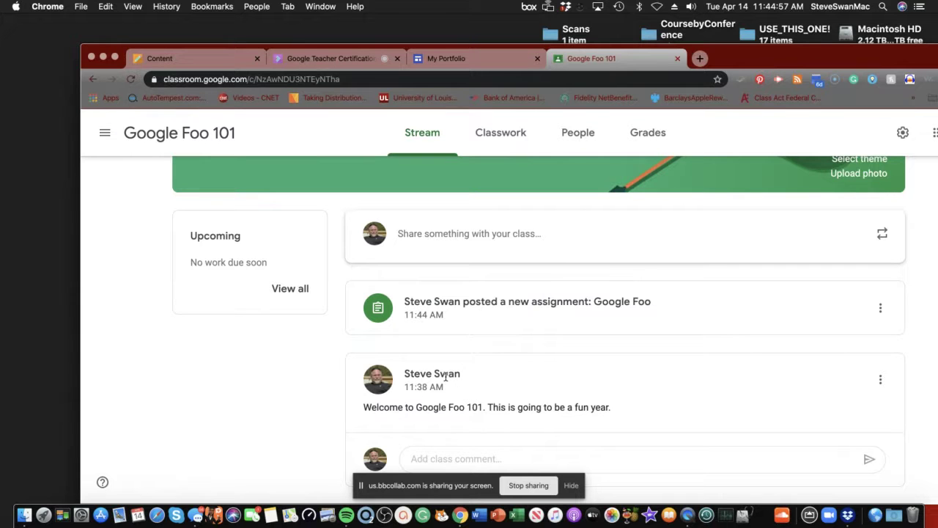
scroll(433, 359, up, 1)
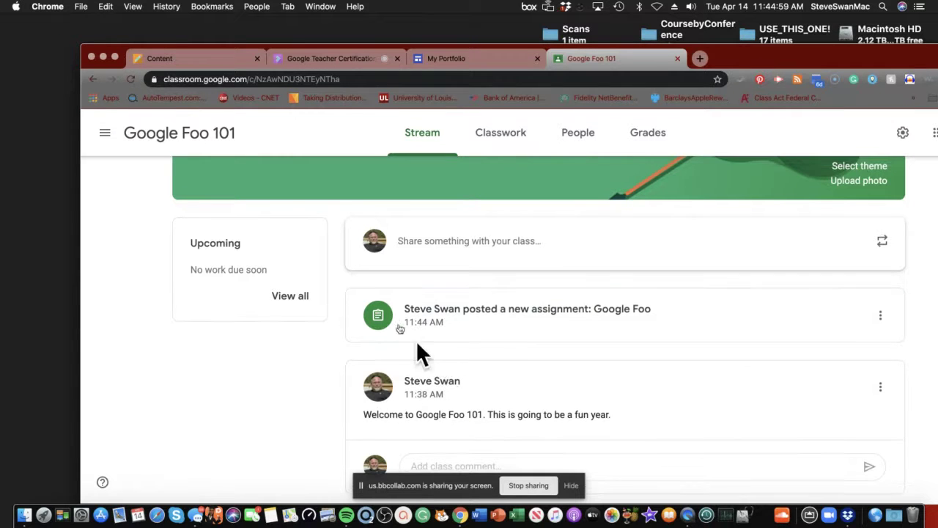
Step: Return to Blackboard's Content page and scroll to the digital versus traditional skills question
click(192, 58)
scroll(429, 327, down, 2)
scroll(428, 330, down, 3)
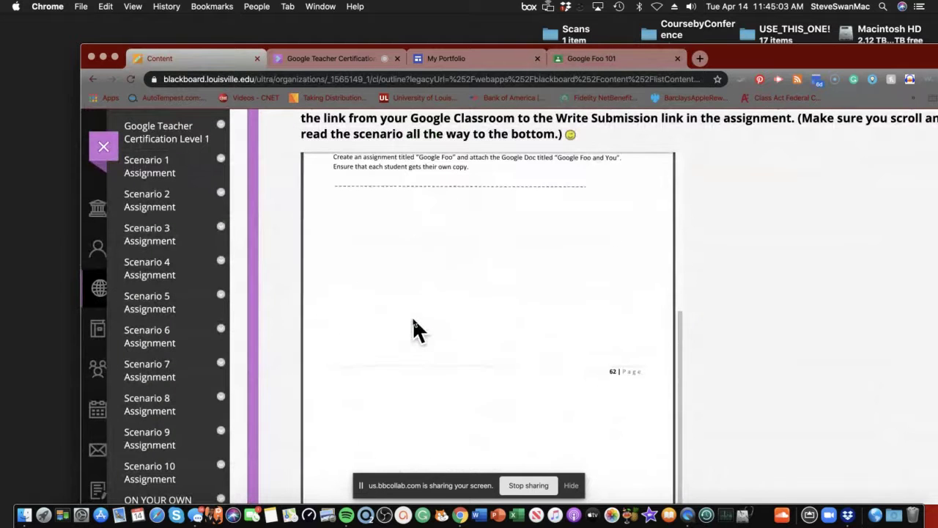
scroll(415, 323, down, 10)
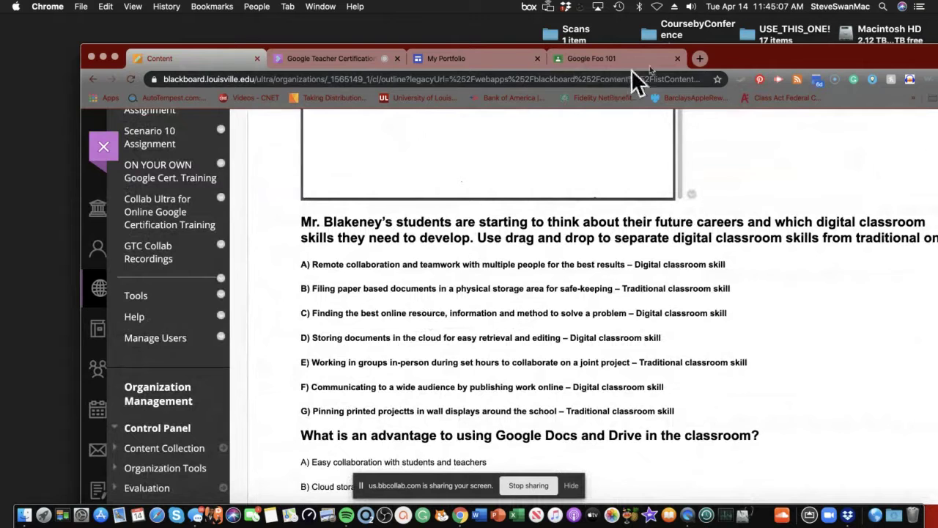
drag(738, 57, 592, 27)
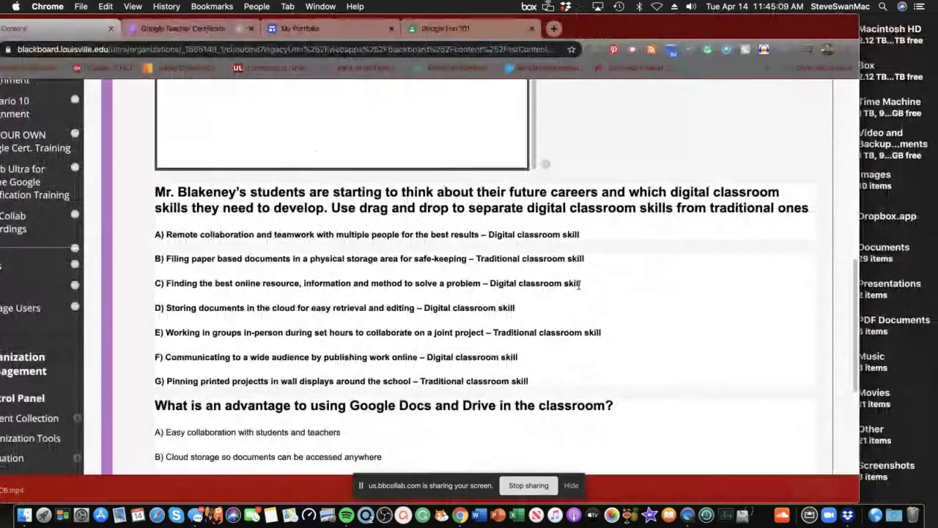